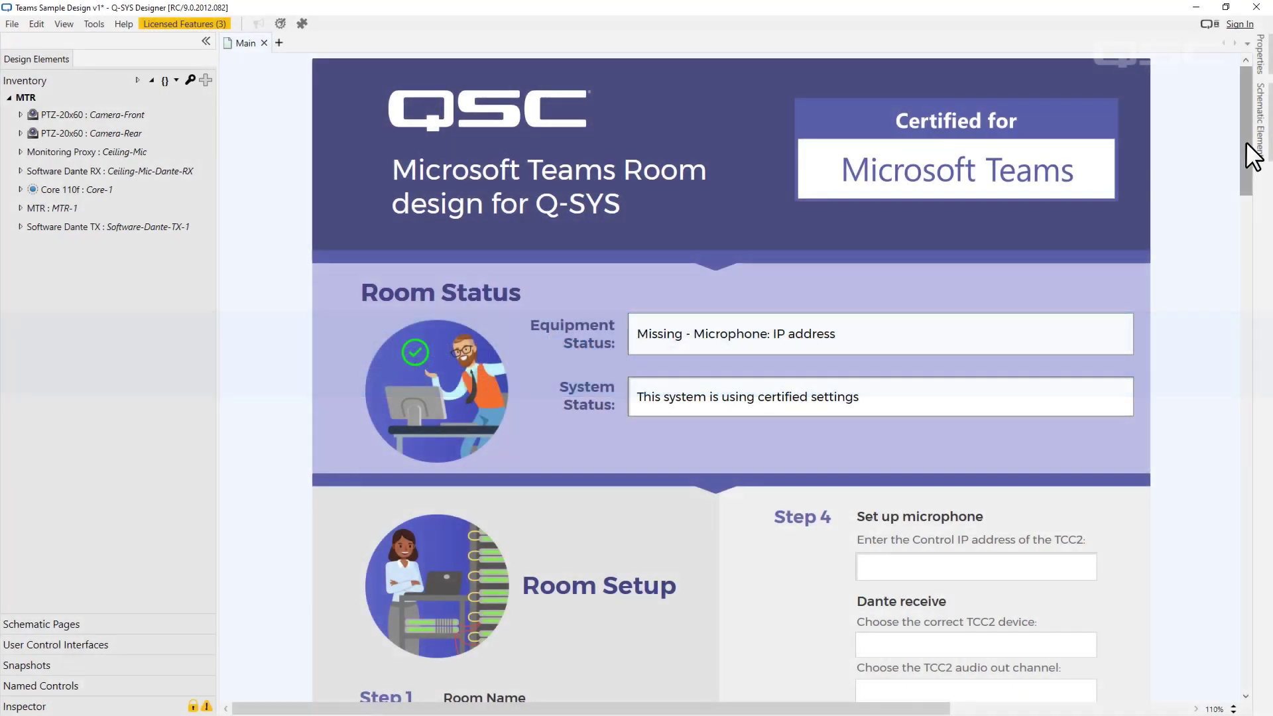
{"action": "left_click_drag", "start_coordinate": [1246, 141], "coordinate": [1250, 230]}
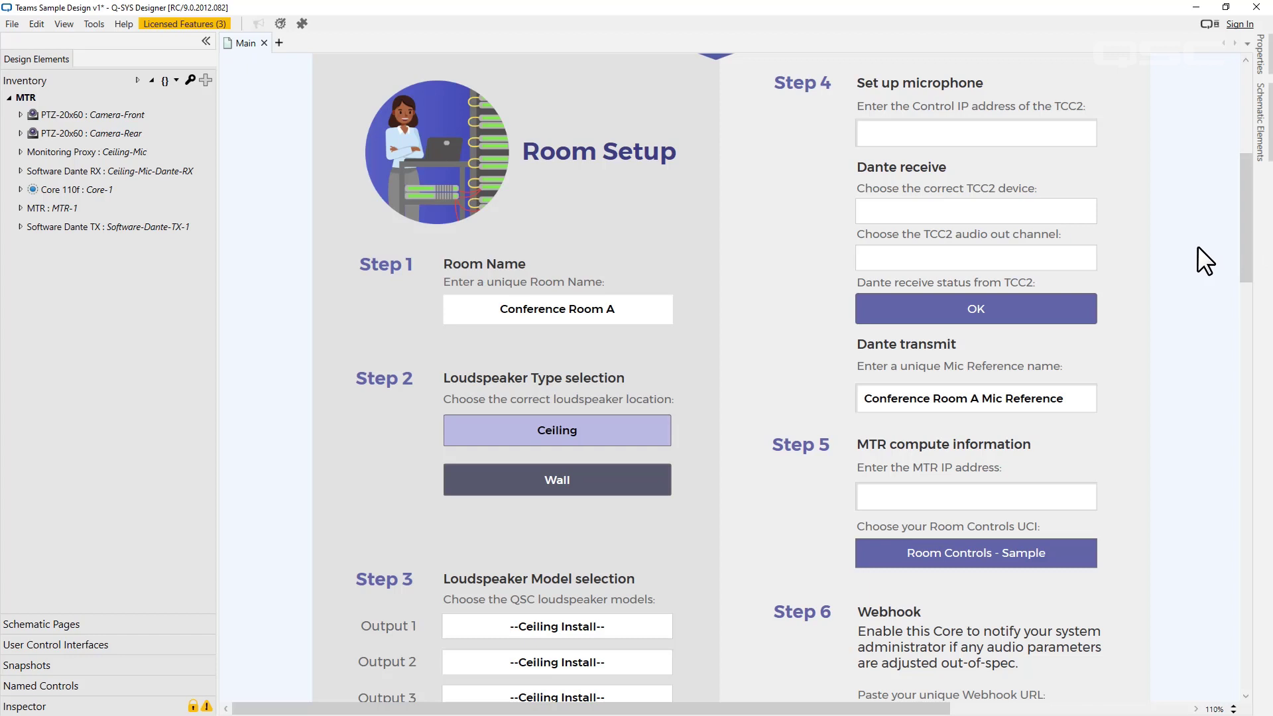
{"action": "left_click_drag", "start_coordinate": [1250, 275], "coordinate": [1262, 462]}
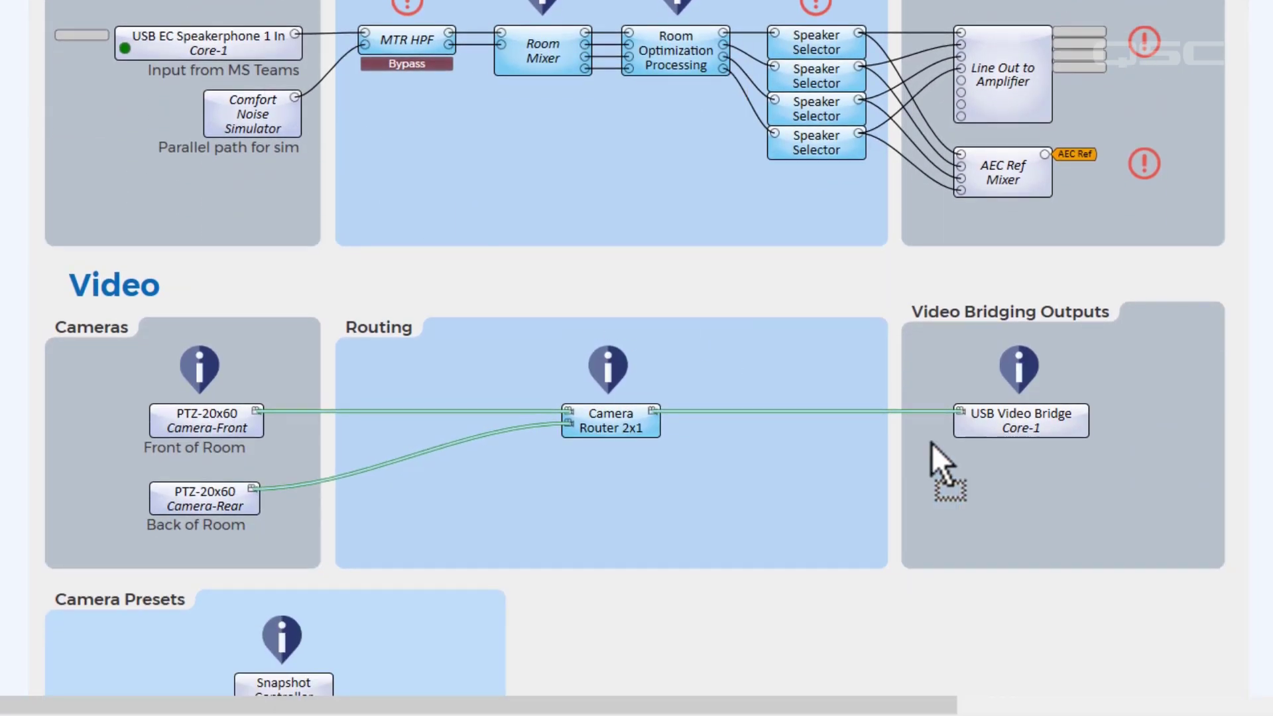
Add a second USB Video Bridge, IO-USB-Bridge-1, and wire the Camera Router output to it
{"action": "left_click_drag", "start_coordinate": [604, 293], "coordinate": [951, 459]}
{"action": "left_click_drag", "start_coordinate": [653, 411], "coordinate": [946, 478]}
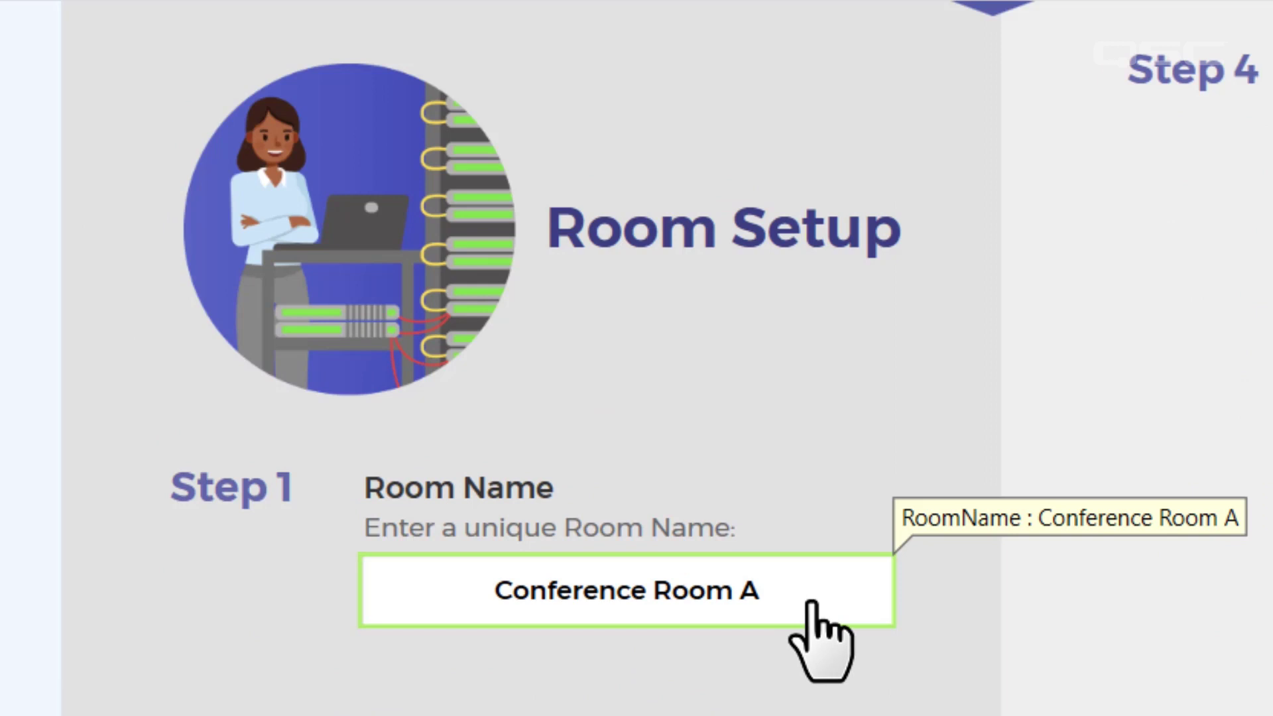
Name the room CLANDESTINY, pick Ceiling loudspeakers, and choose AD-C6T for the outputs
{"action": "triple_click", "coordinate": [821, 608]}
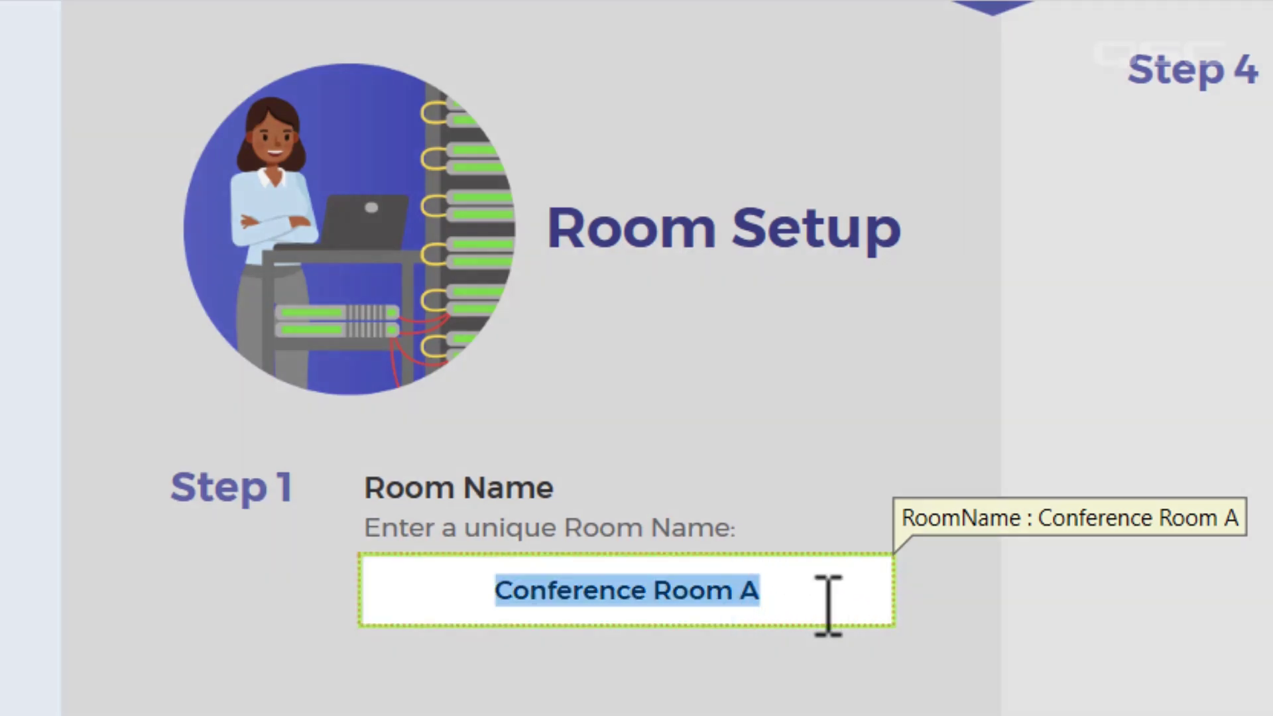
{"action": "type", "text": "CLANDESTINY"}
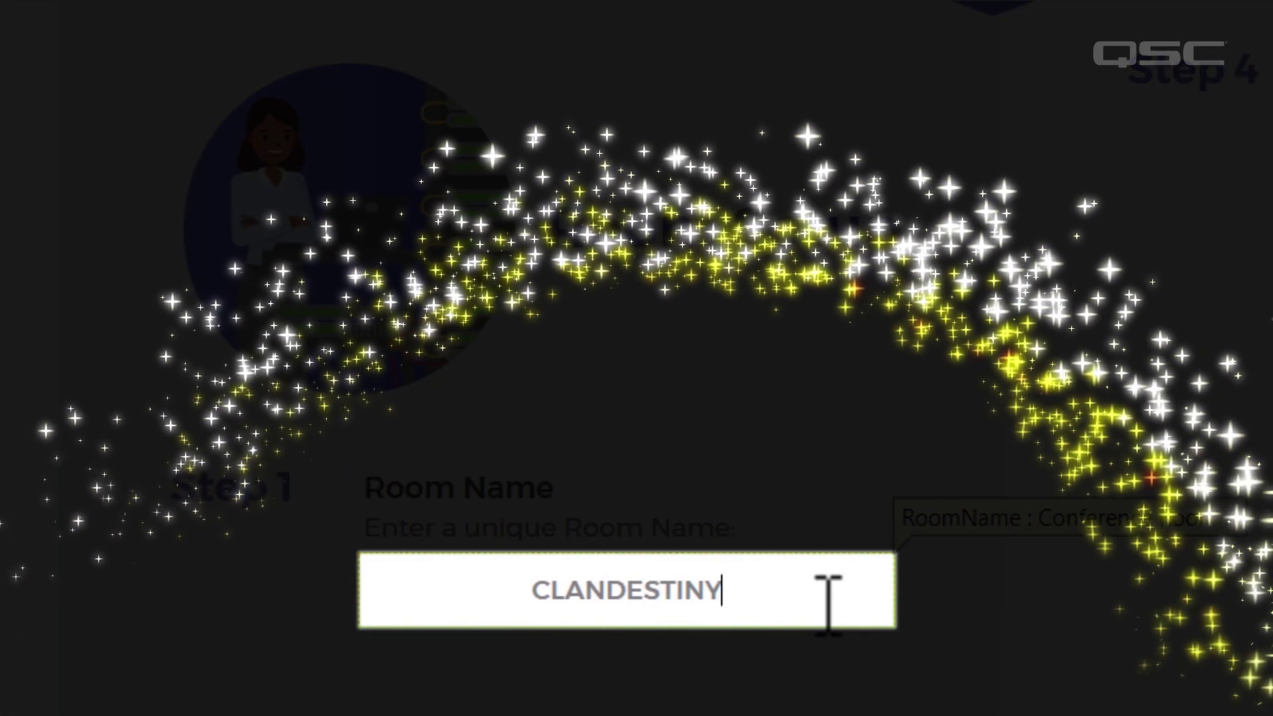
{"action": "key", "text": "Return"}
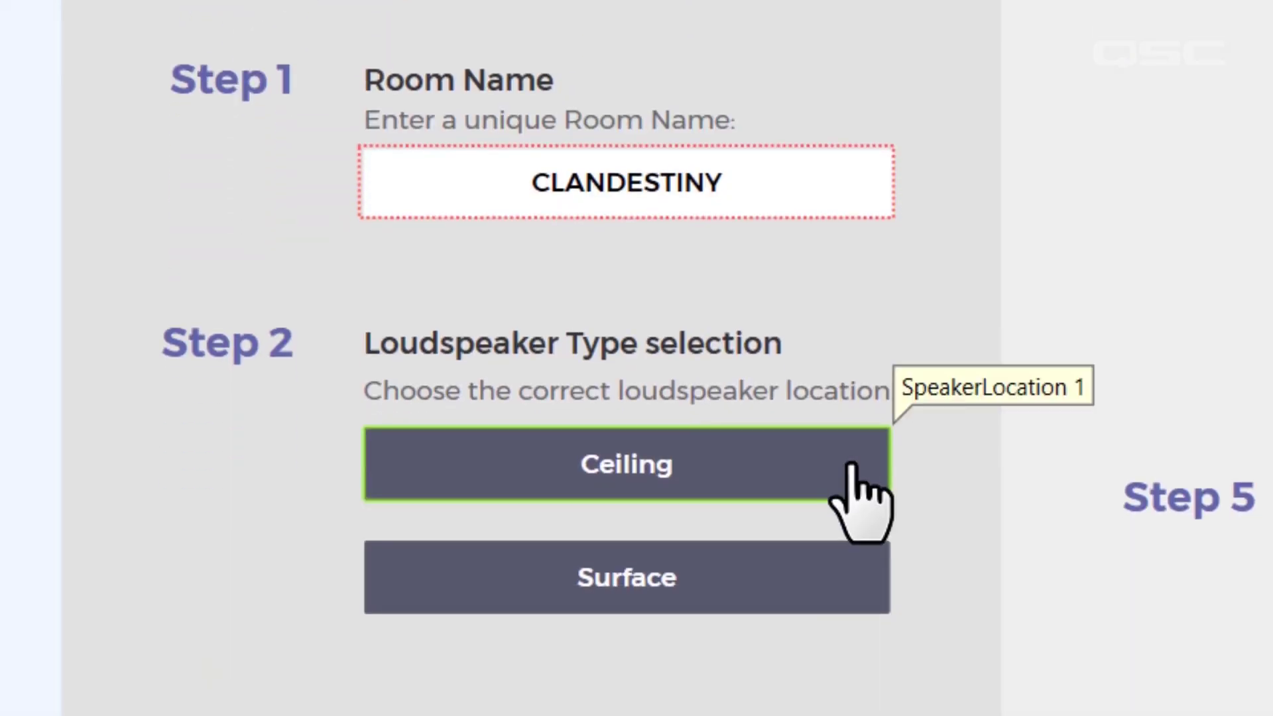
{"action": "left_click", "coordinate": [852, 471]}
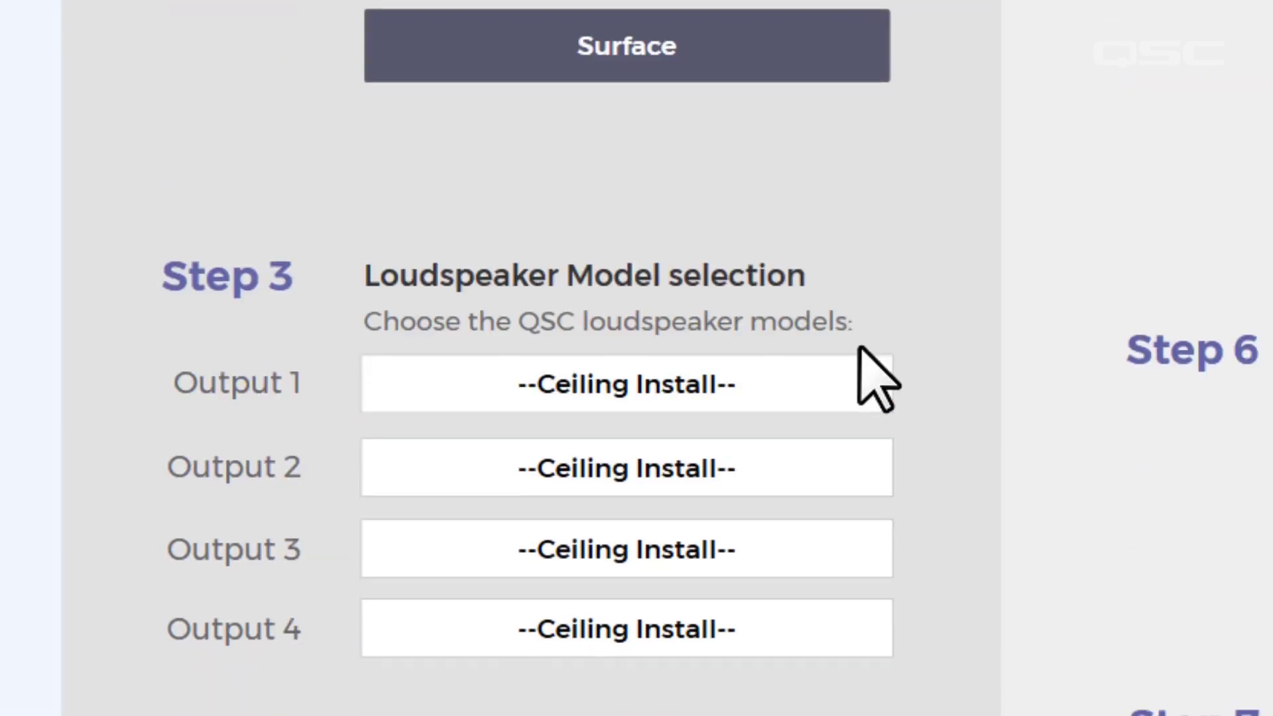
{"action": "left_click", "coordinate": [843, 300]}
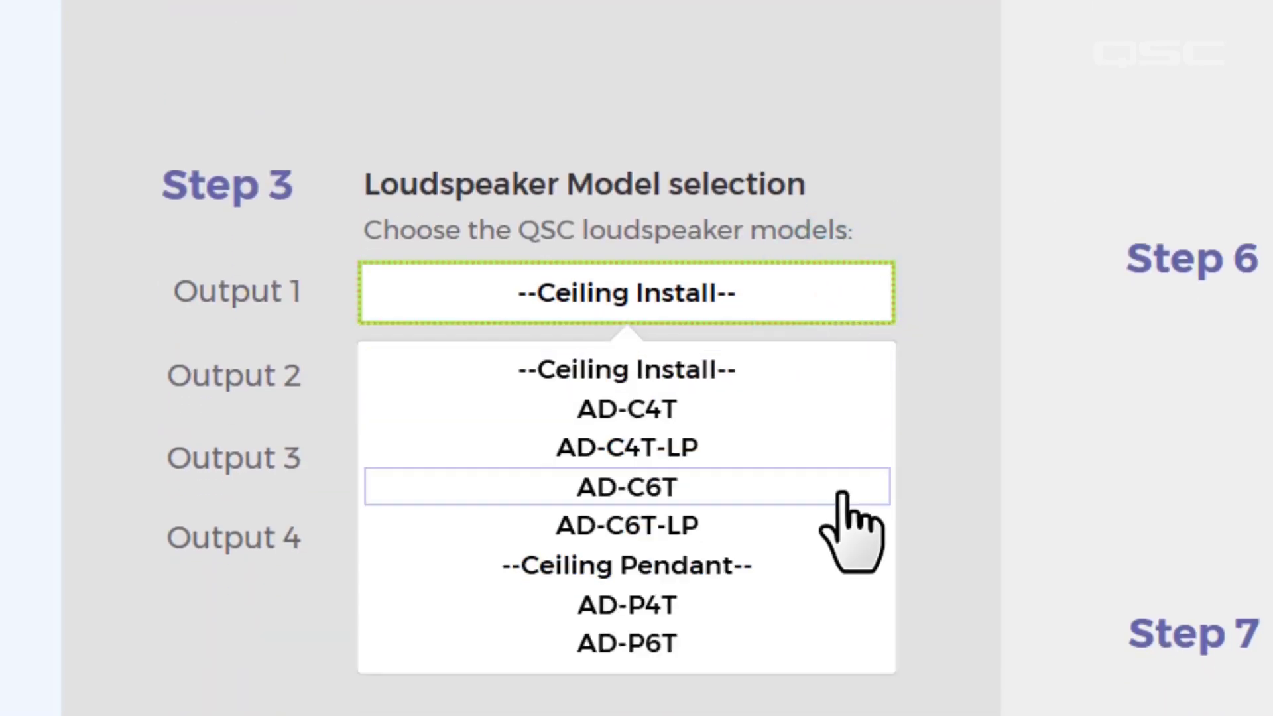
{"action": "left_click", "coordinate": [841, 487]}
{"action": "left_click", "coordinate": [841, 388]}
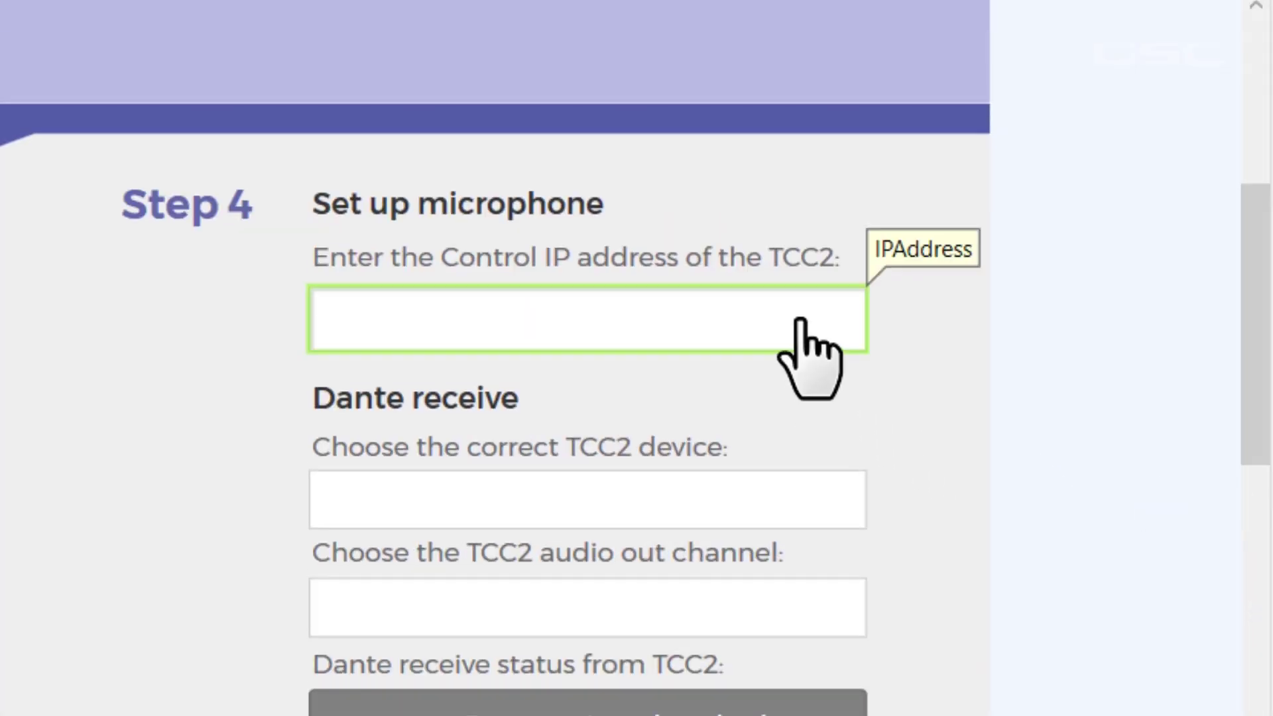
Enter the TCC2 control IP 169.254.117.50, found in the Sennheiser network settings
{"action": "left_click", "coordinate": [801, 320]}
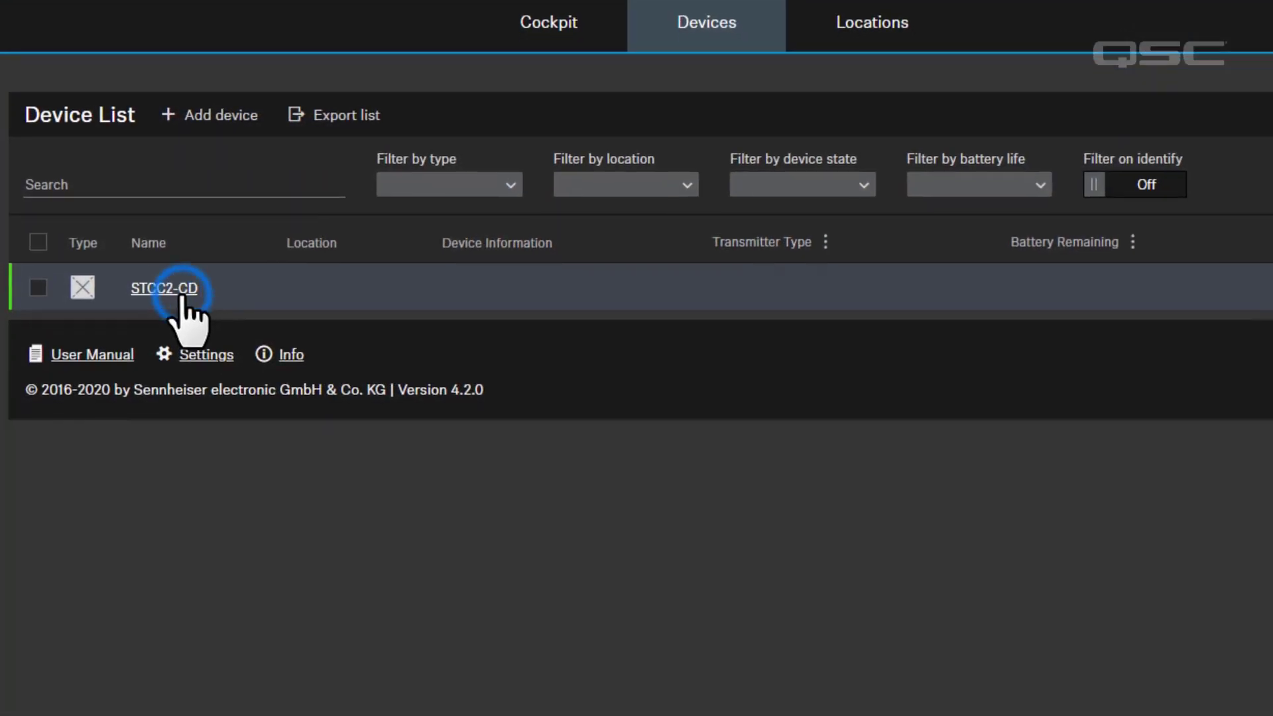
{"action": "left_click", "coordinate": [164, 288]}
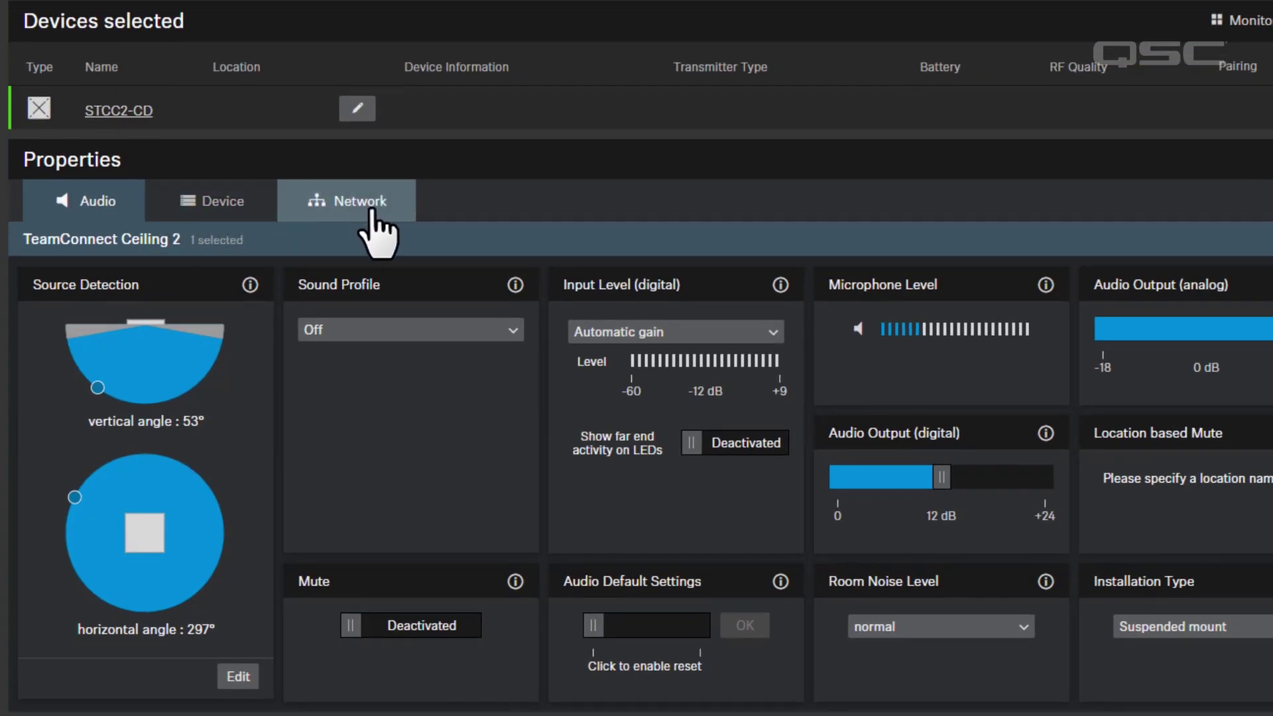
{"action": "left_click", "coordinate": [394, 207]}
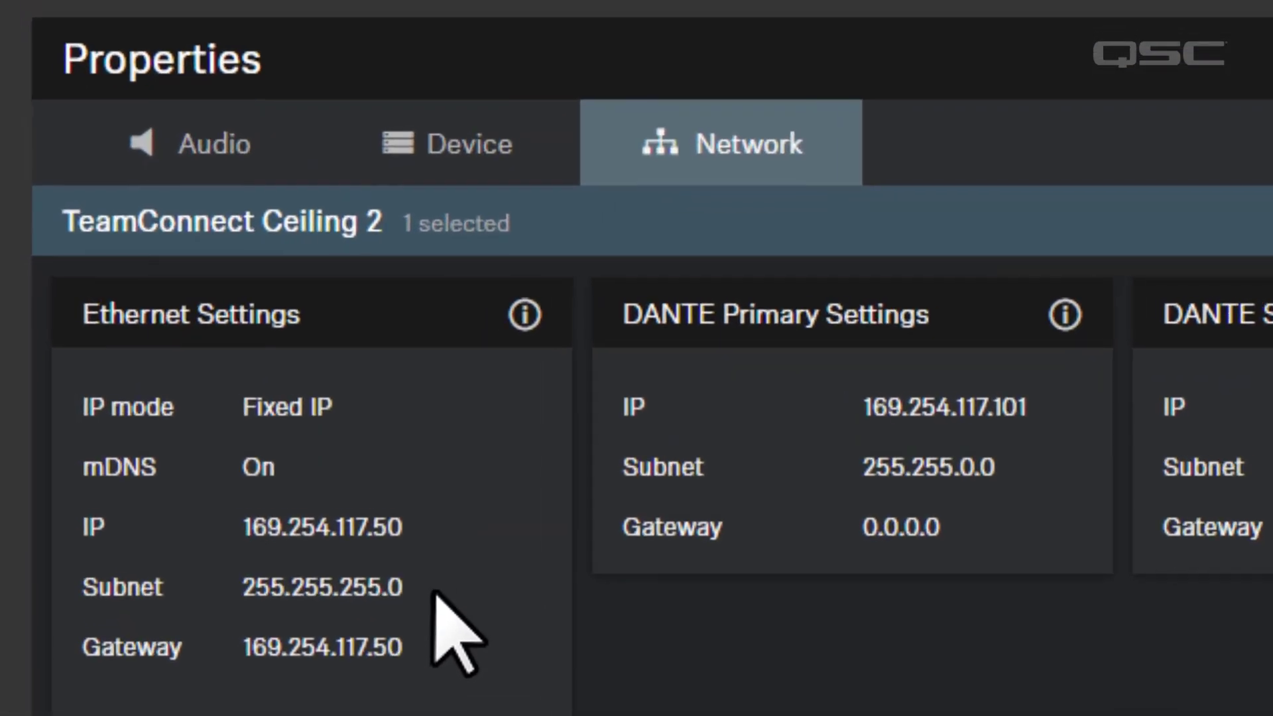
{"action": "type", "text": "7.50"}
{"action": "key", "text": "Return"}
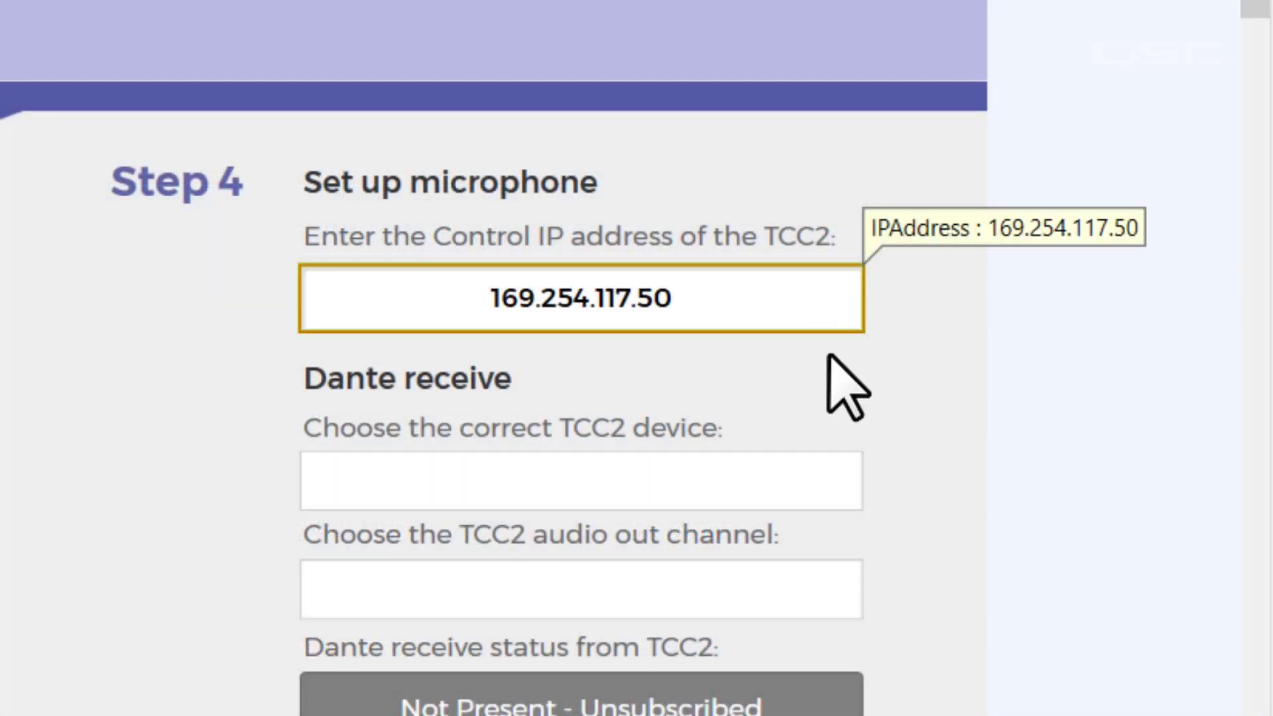
Set Dante receive to device TCC2-3, channel OUT
{"action": "left_click", "coordinate": [833, 475]}
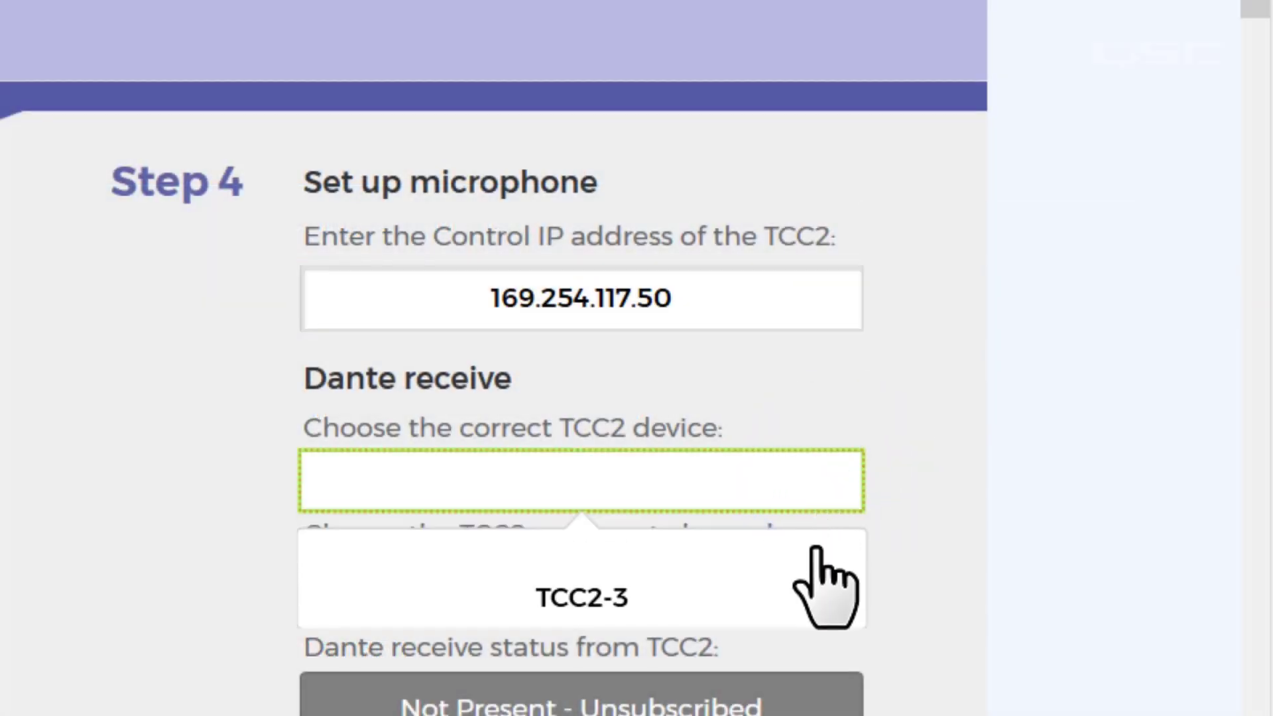
{"action": "left_click", "coordinate": [811, 594]}
{"action": "left_click", "coordinate": [810, 468]}
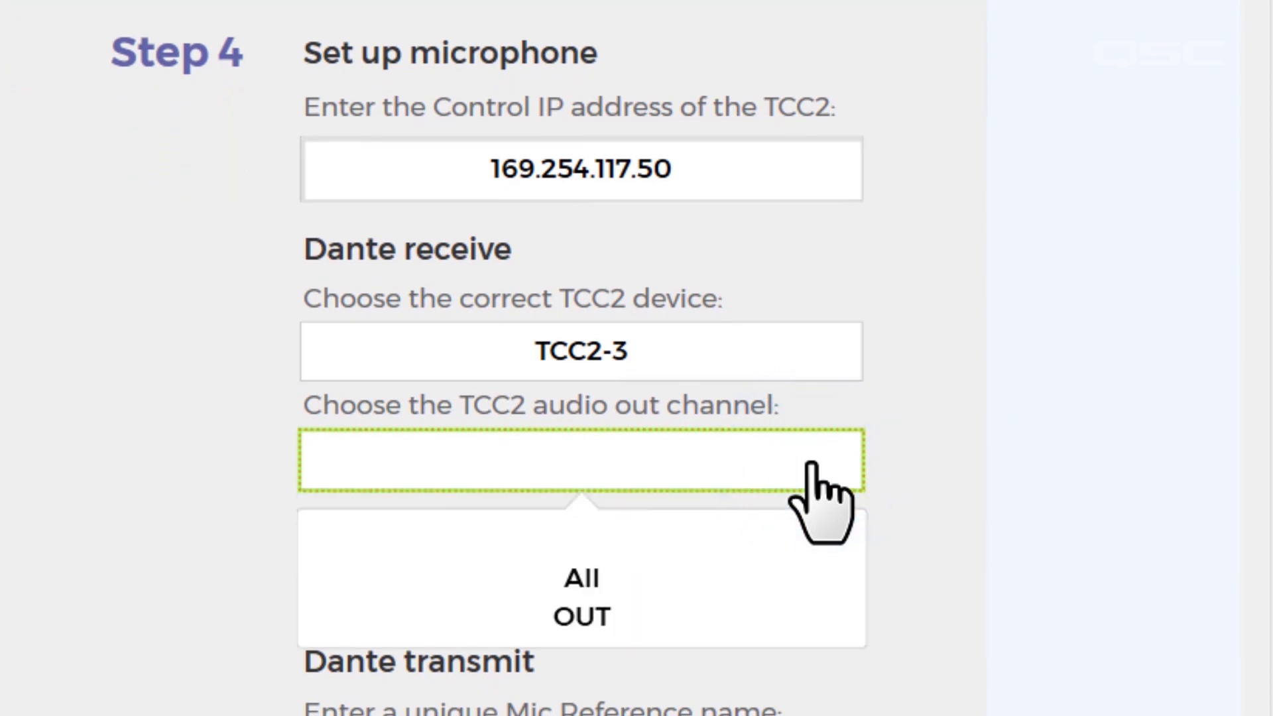
{"action": "left_click", "coordinate": [771, 612]}
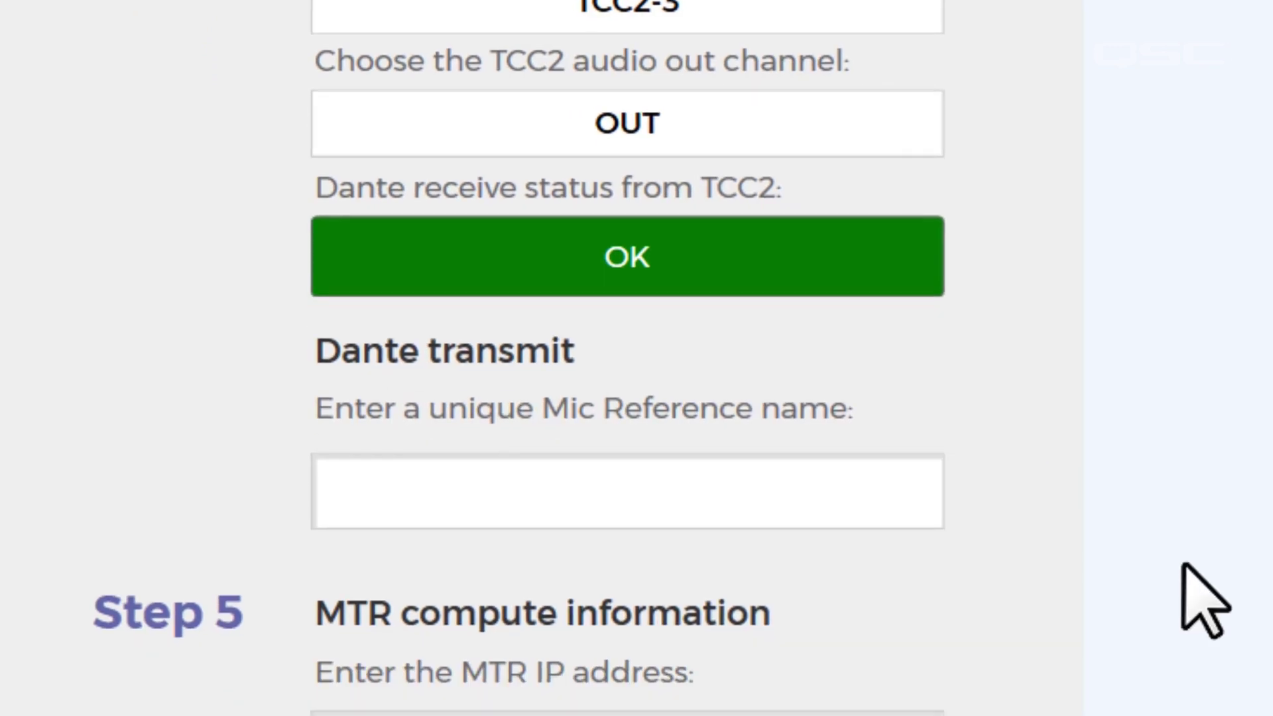
Name the mic reference ClanDestiny_REF and subscribe TCC2-3's AEC Ref to it from Core-Clandestiny
{"action": "left_click", "coordinate": [720, 495]}
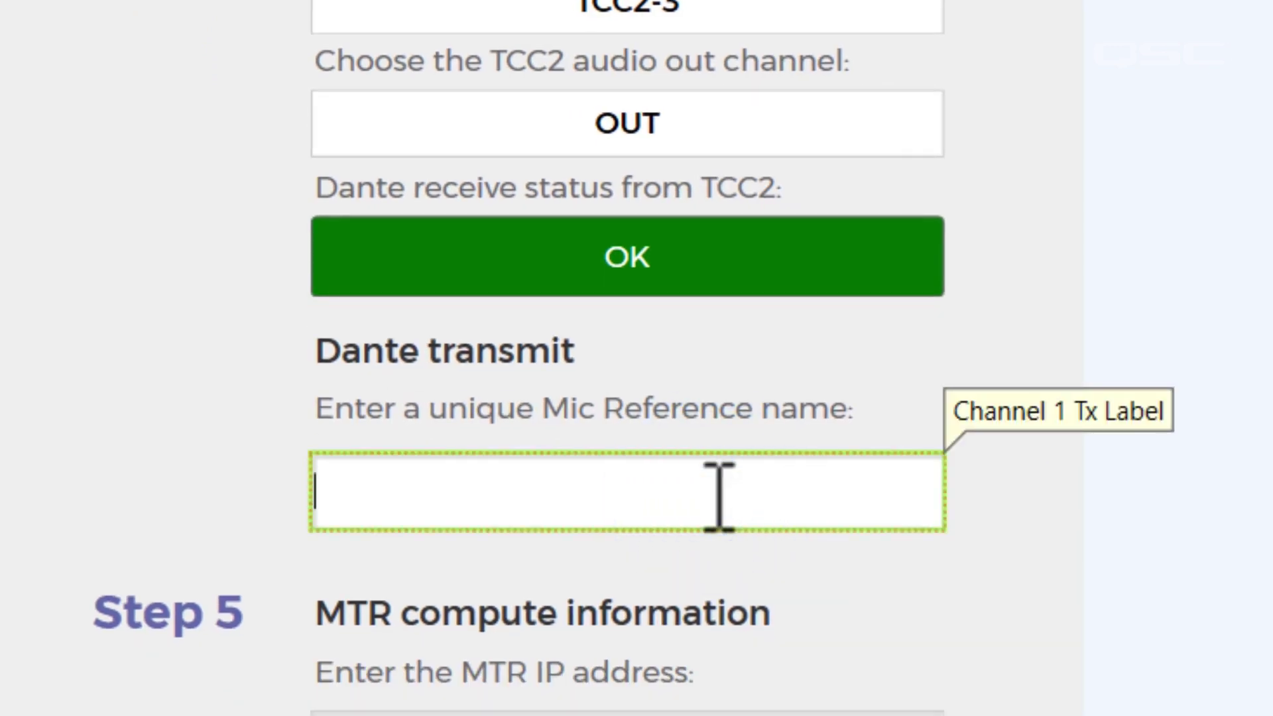
{"action": "type", "text": "ClanDestiny"}
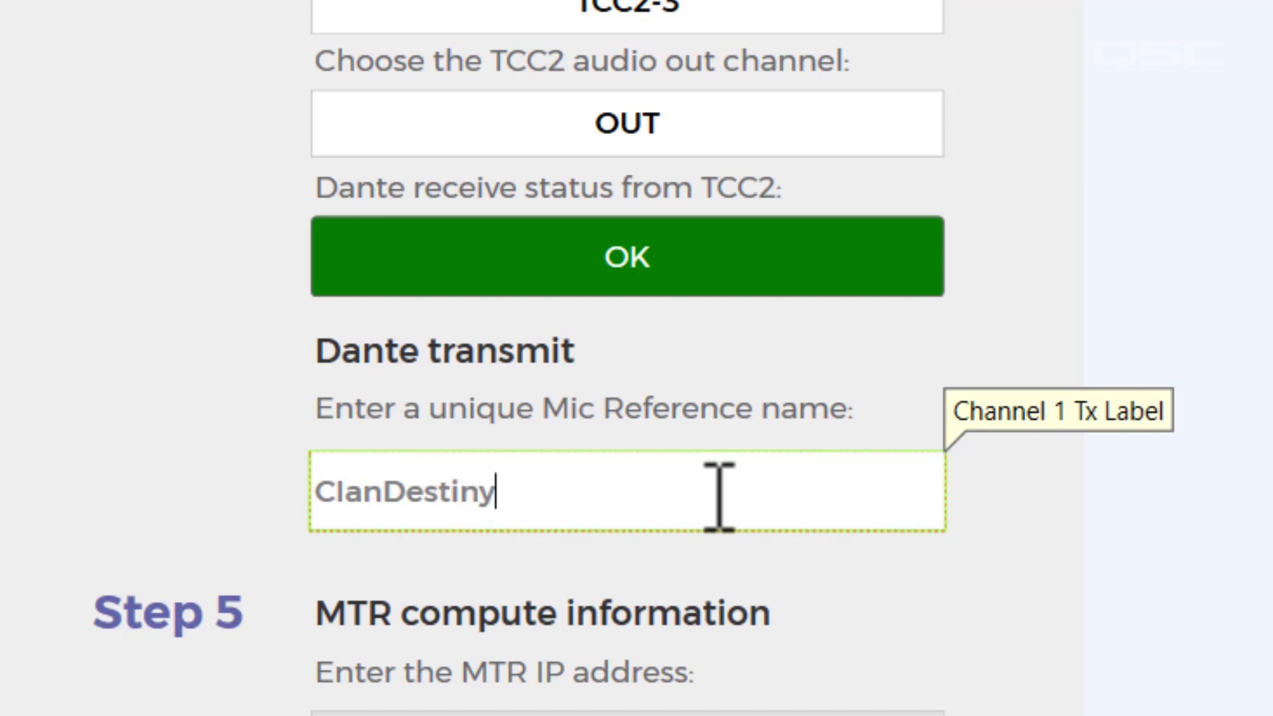
{"action": "type", "text": "F"}
{"action": "key", "text": "Return"}
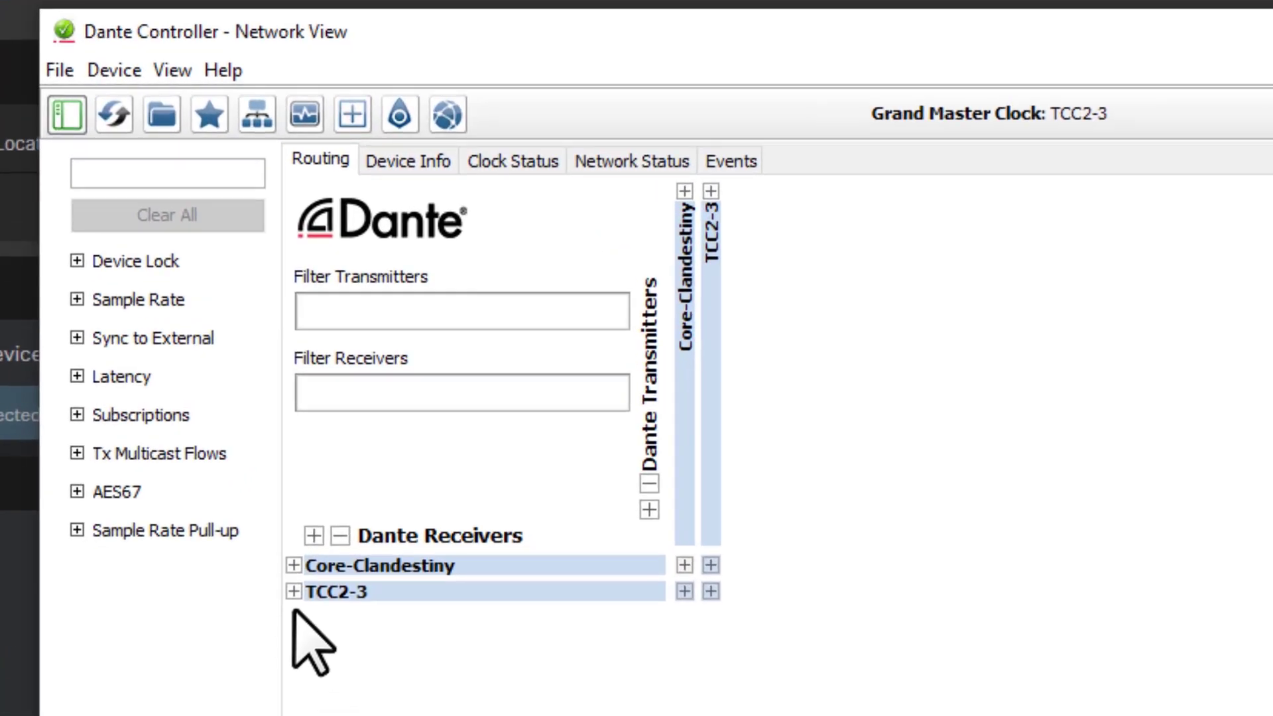
{"action": "left_click", "coordinate": [293, 593]}
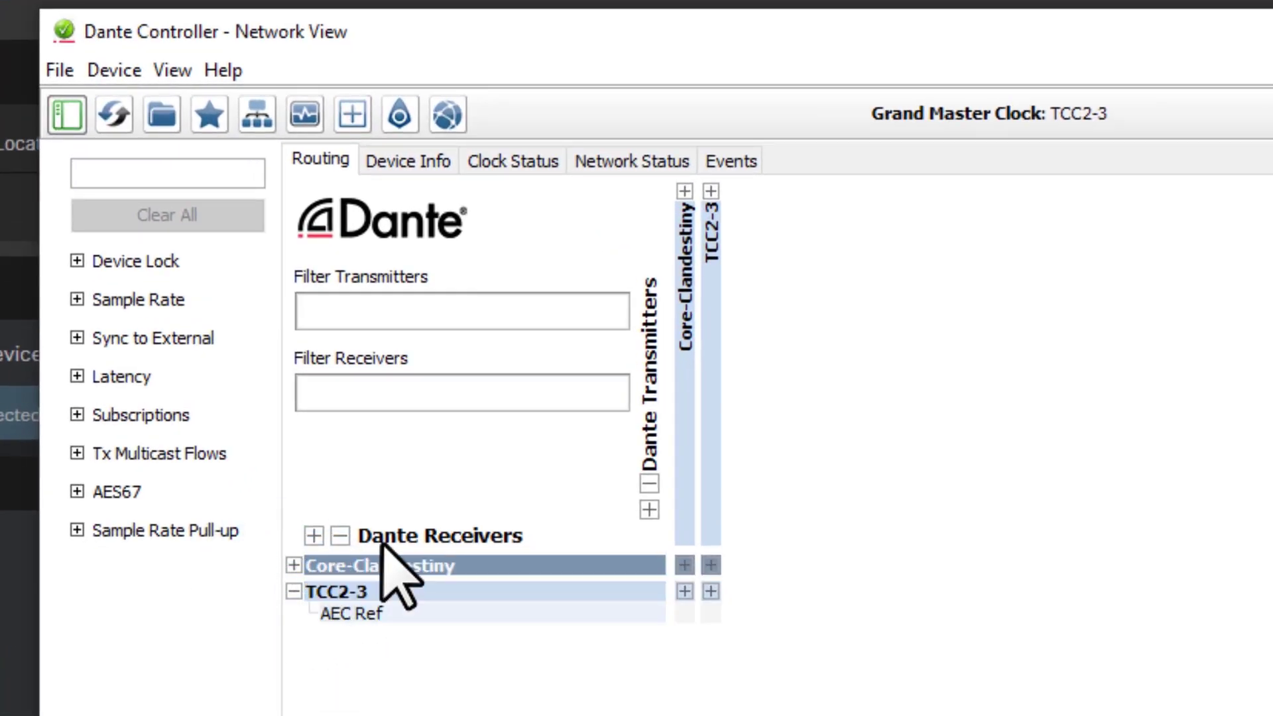
{"action": "left_click", "coordinate": [685, 189]}
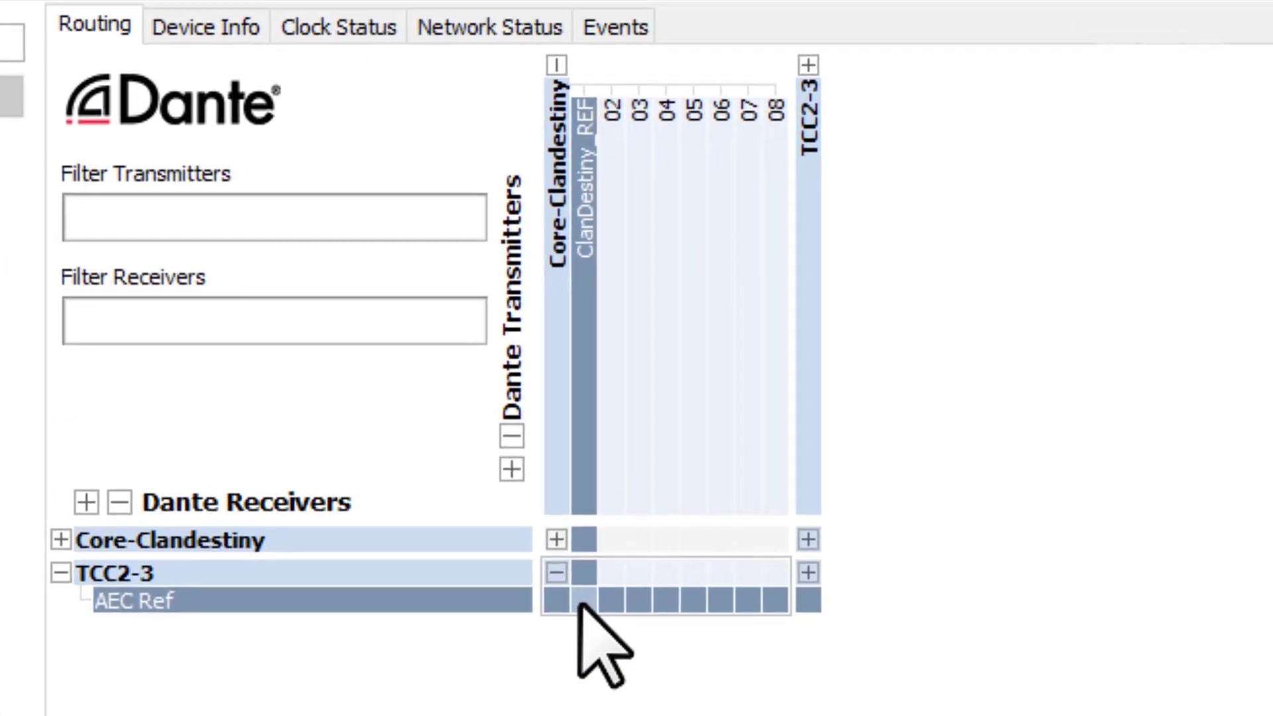
{"action": "left_click", "coordinate": [583, 600]}
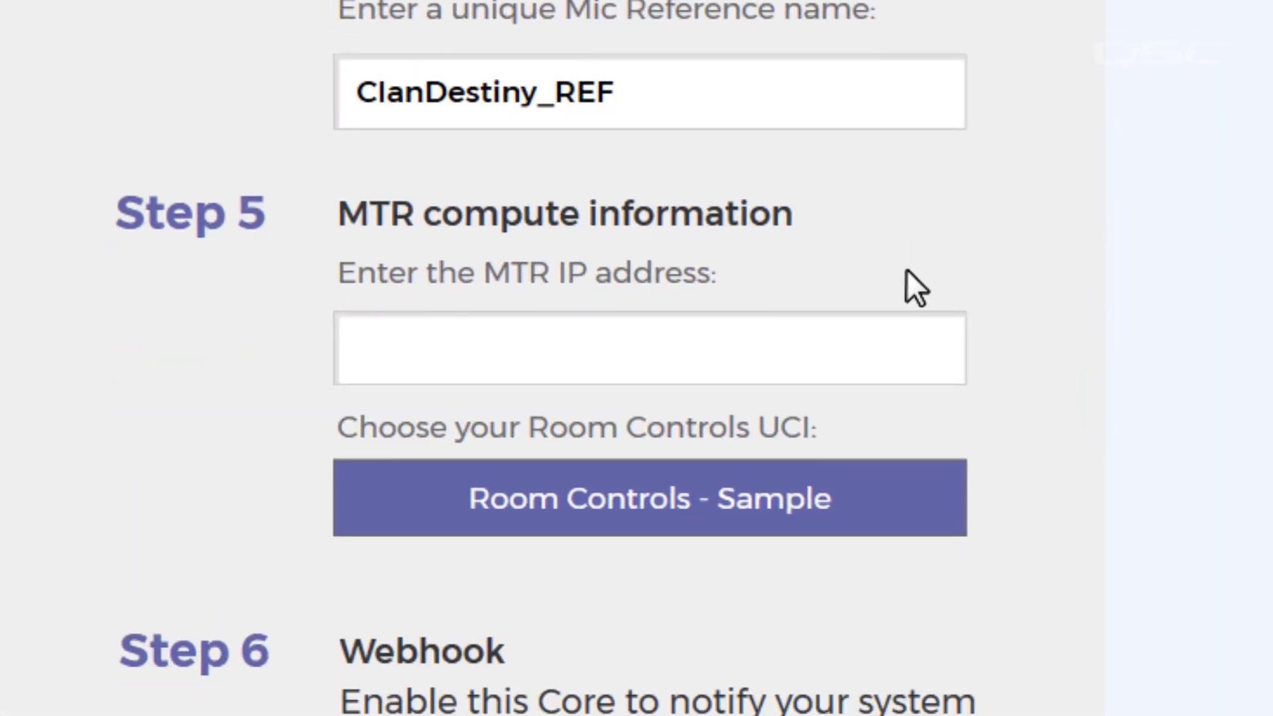
Enter MTR IP 169.254.170.0 and select the Room Controls - Sample UCI
{"action": "left_click", "coordinate": [908, 322]}
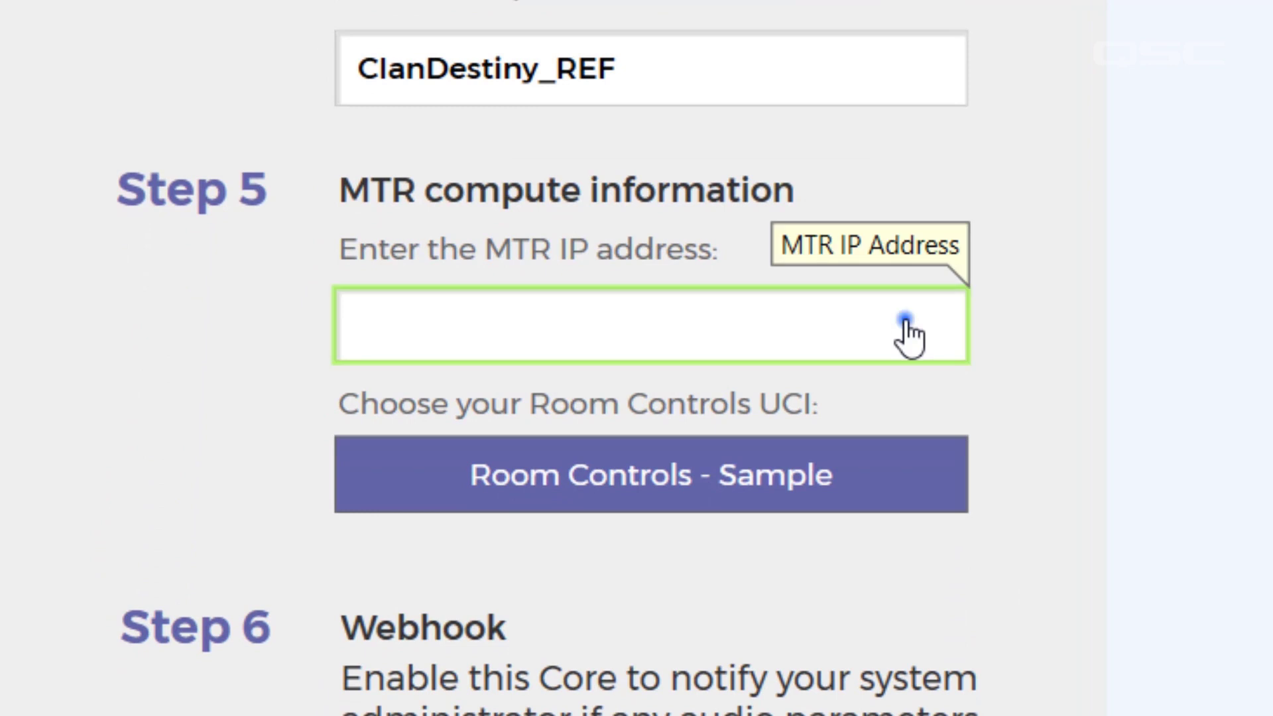
{"action": "type", "text": "169.254.170.0"}
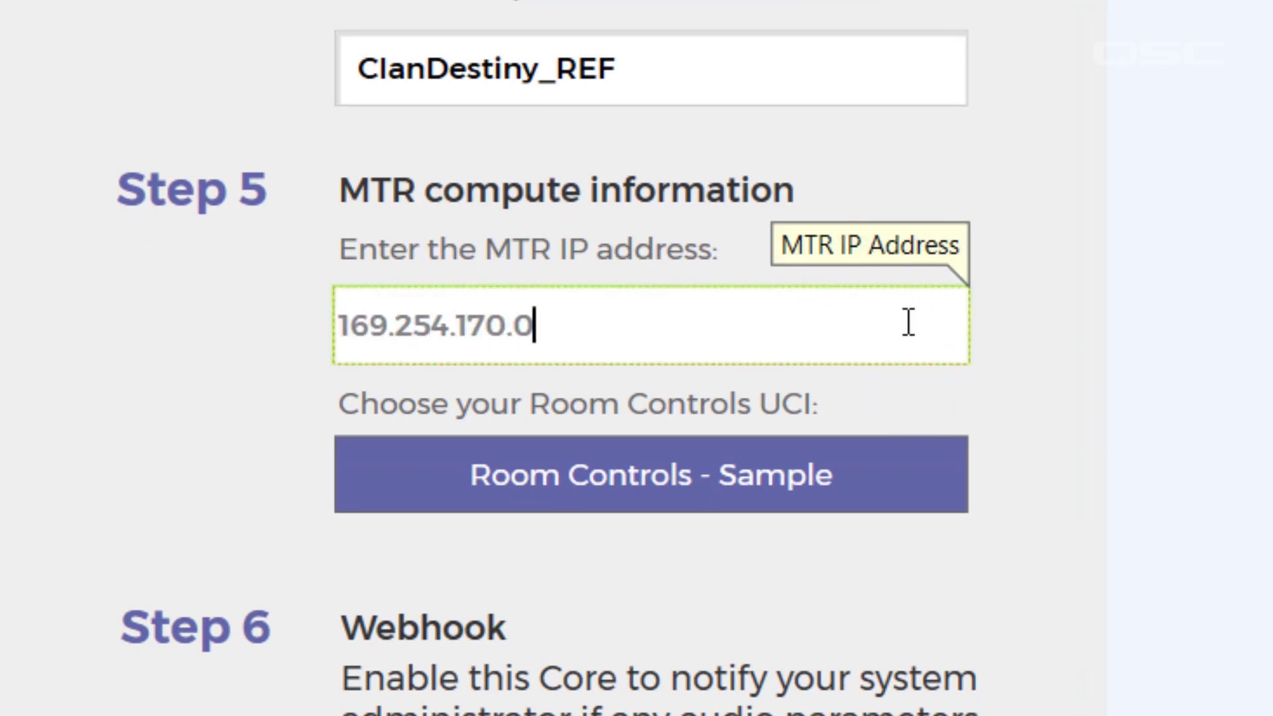
{"action": "key", "text": "Return"}
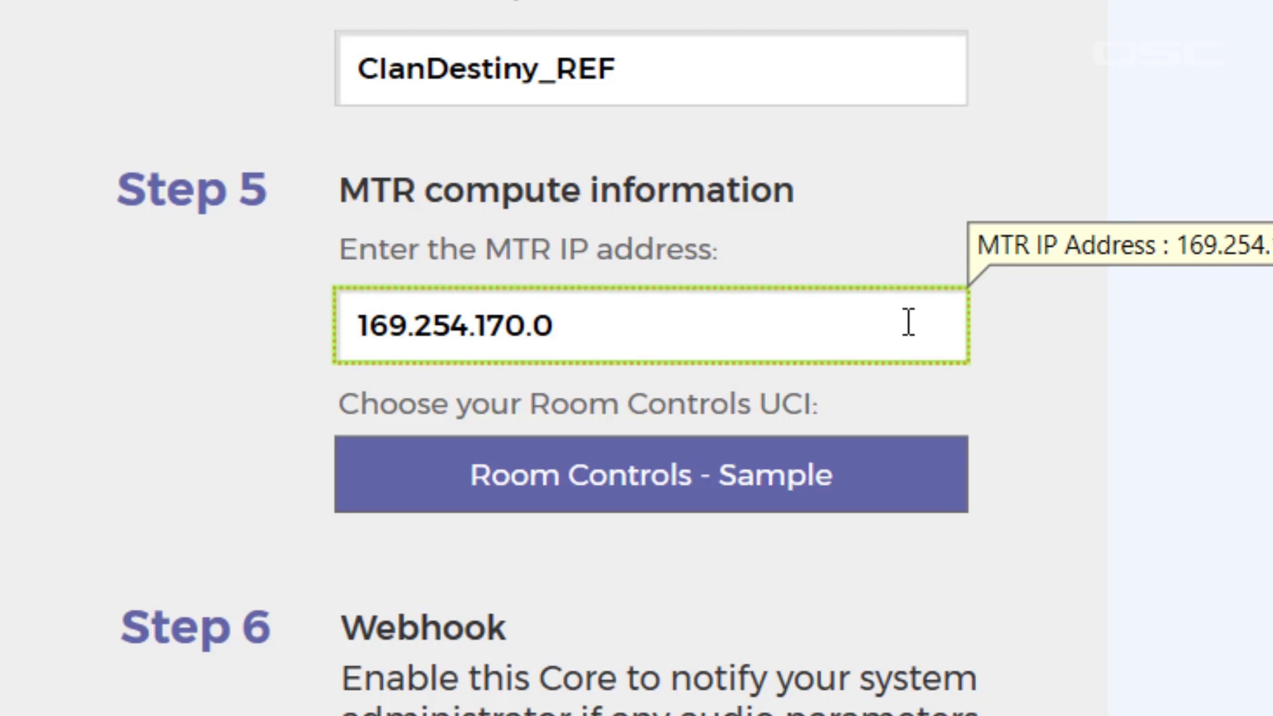
{"action": "left_click", "coordinate": [917, 498]}
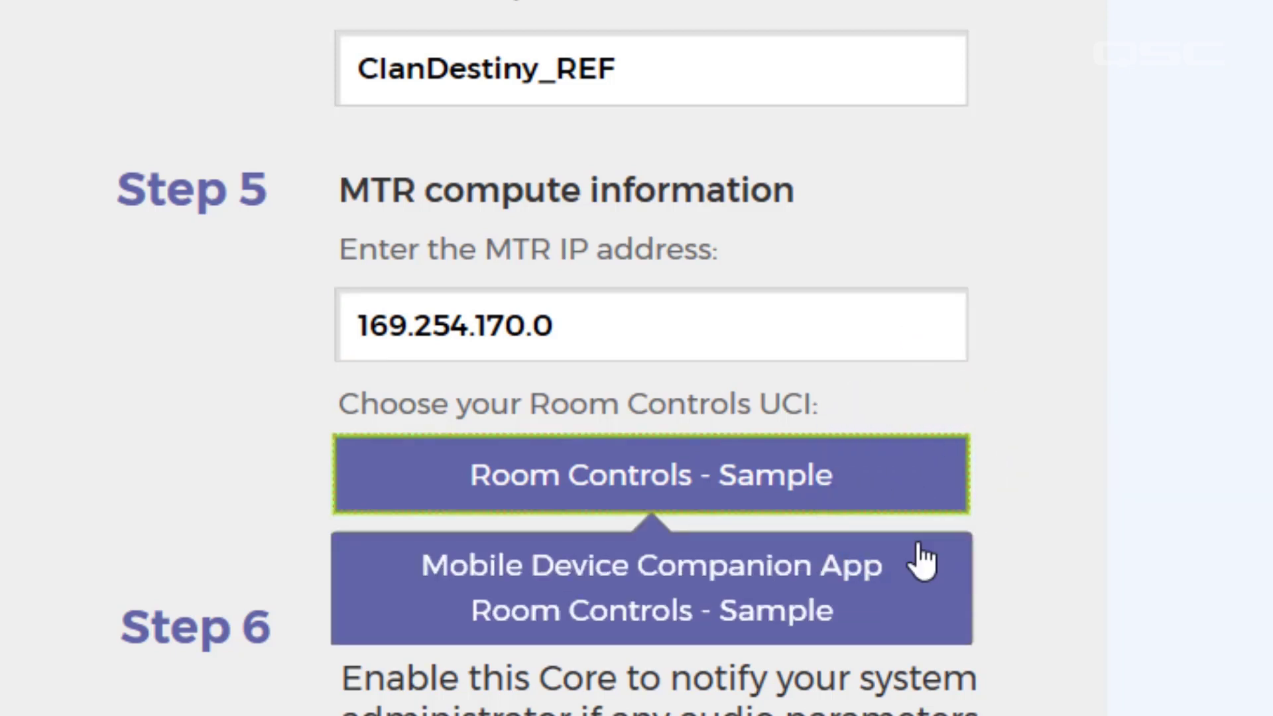
{"action": "left_click", "coordinate": [925, 615]}
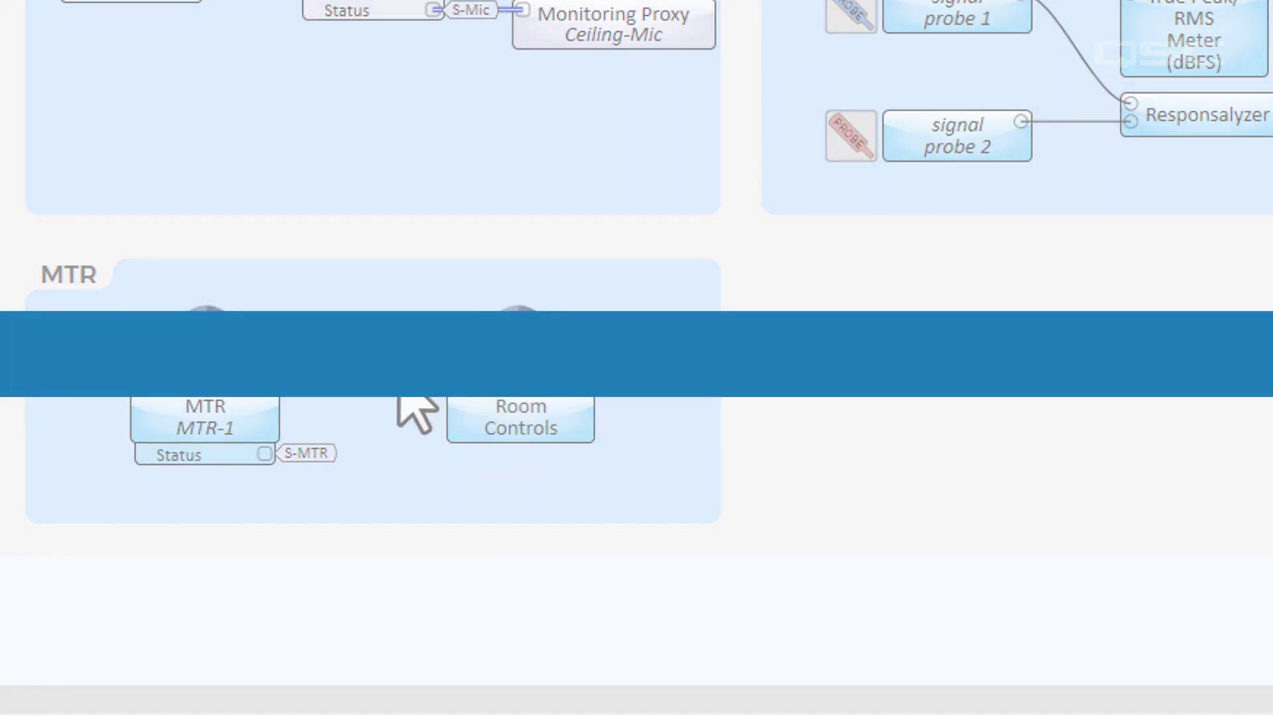
Inspect MTR-1's status panel, browse the peripheral device inventory, and reopen MTR-1
{"action": "double_click", "coordinate": [260, 419]}
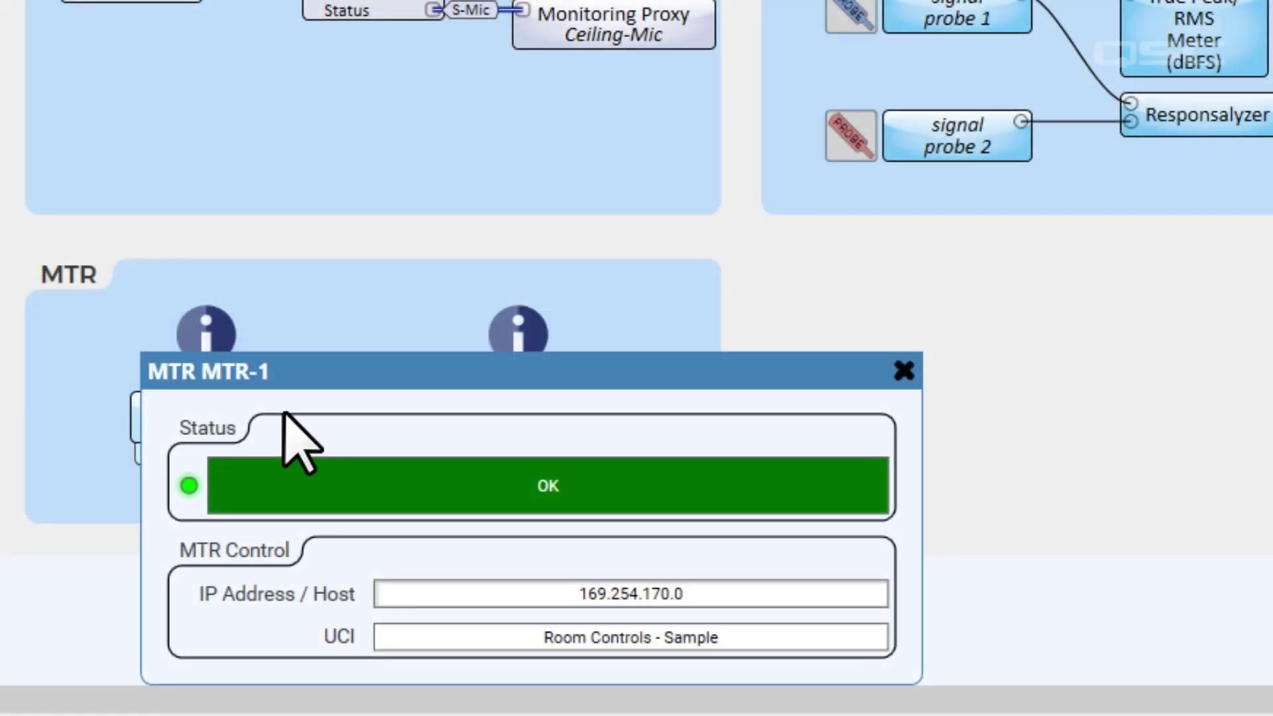
{"action": "left_click", "coordinate": [340, 368]}
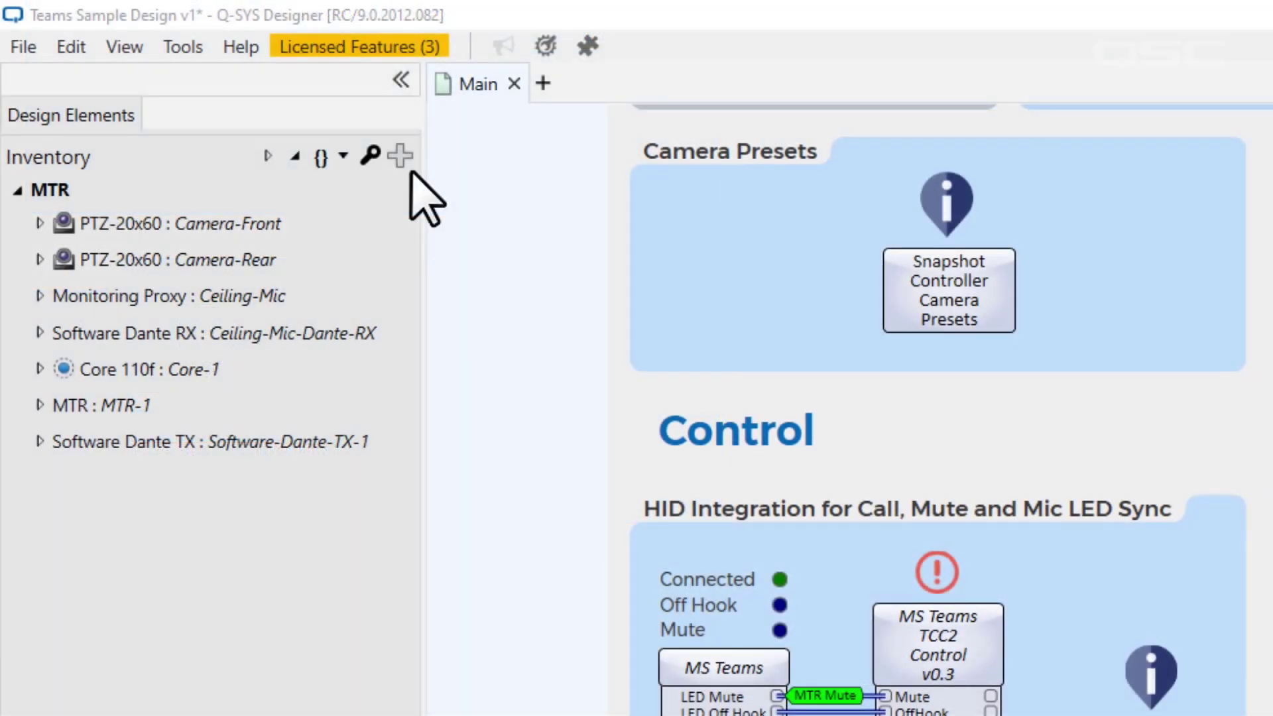
{"action": "left_click", "coordinate": [401, 157]}
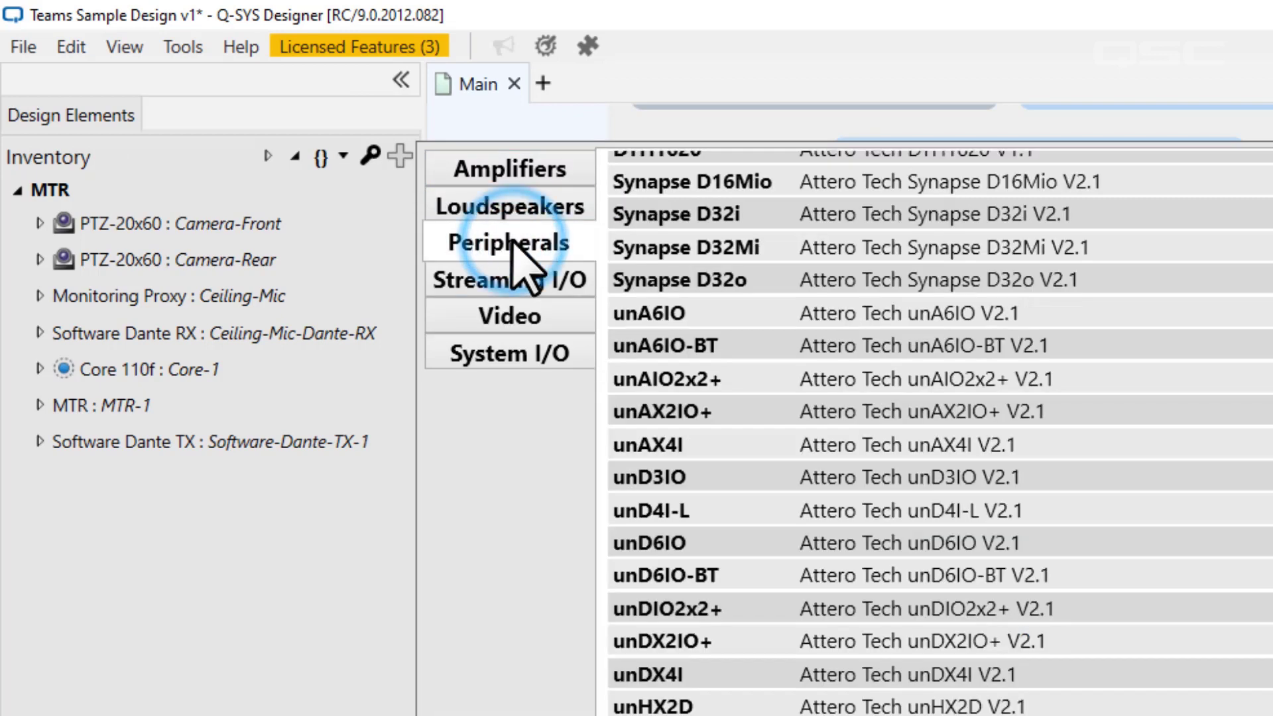
{"action": "left_click", "coordinate": [520, 249]}
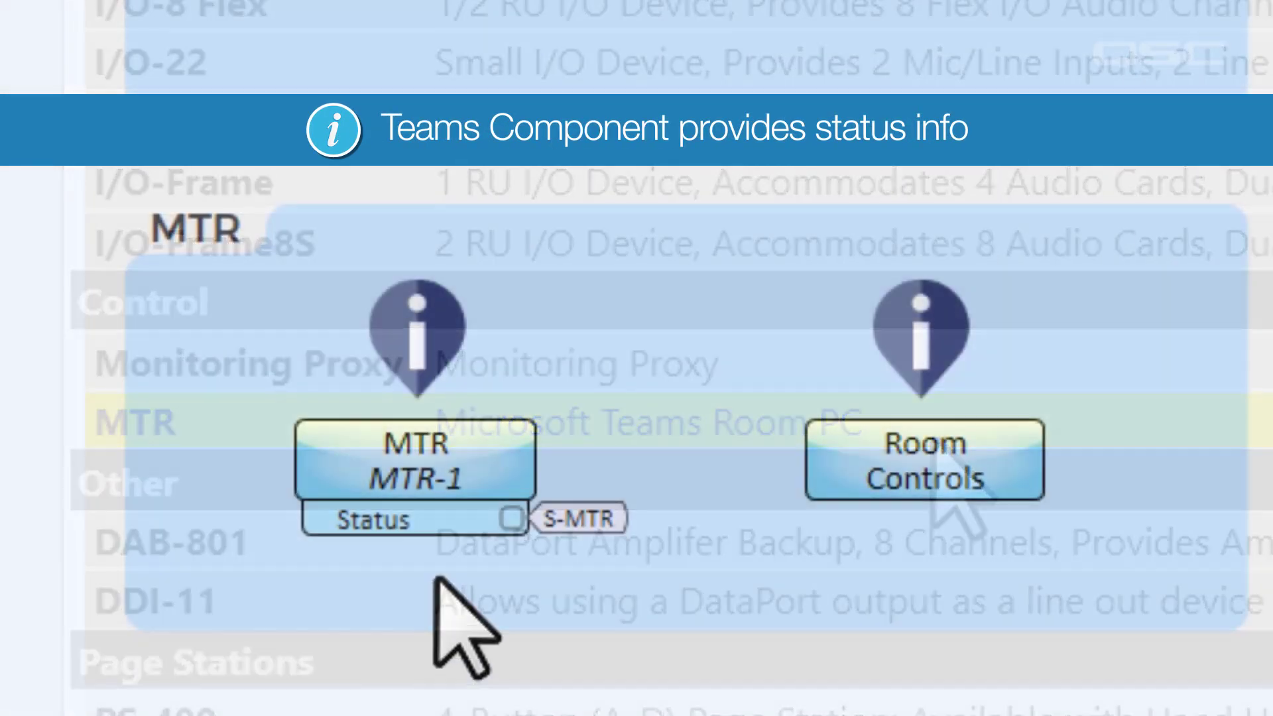
{"action": "double_click", "coordinate": [498, 447]}
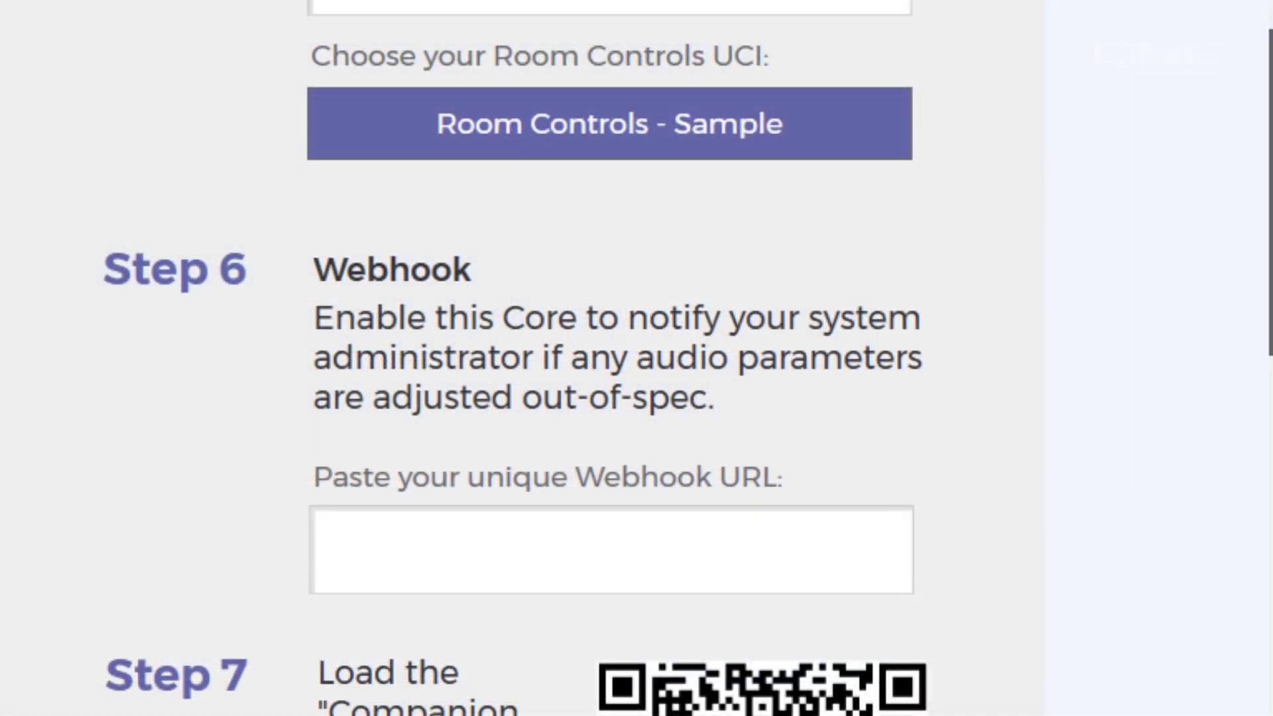
Copy the Teams Incoming Webhook URL and paste it into the Step 6 Webhook URL field
{"action": "left_click", "coordinate": [892, 552]}
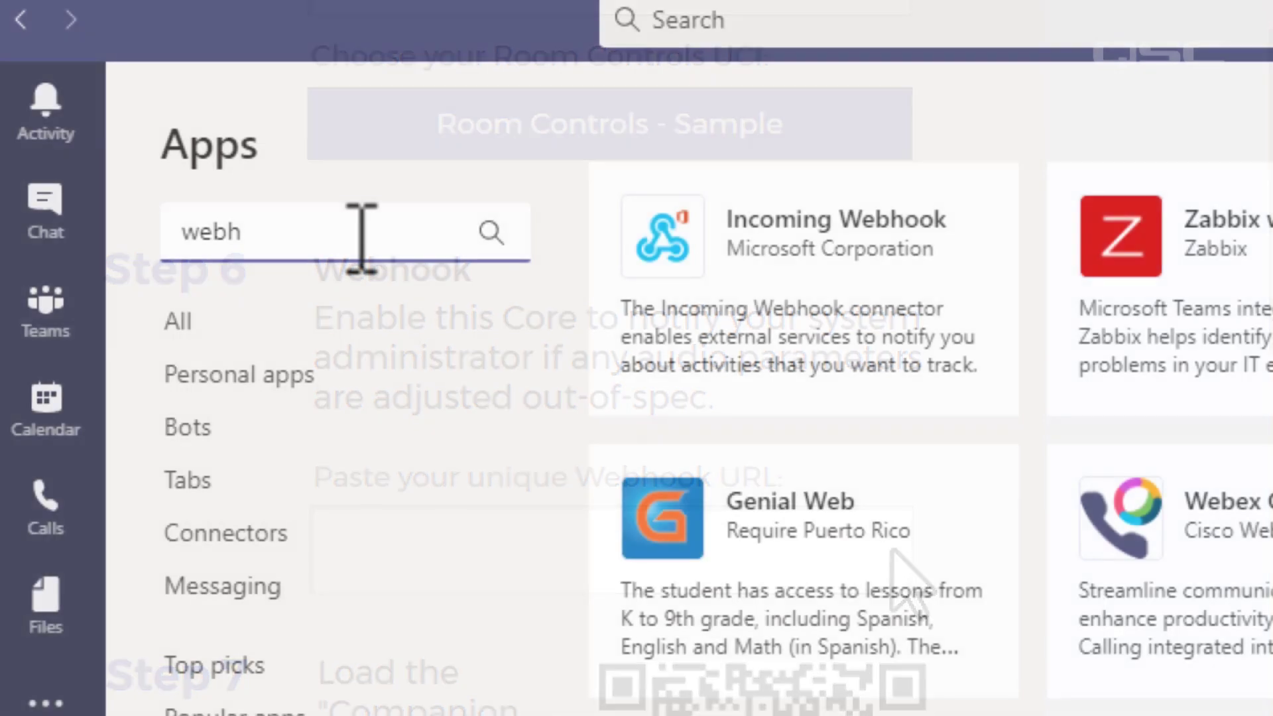
{"action": "type", "text": "ook"}
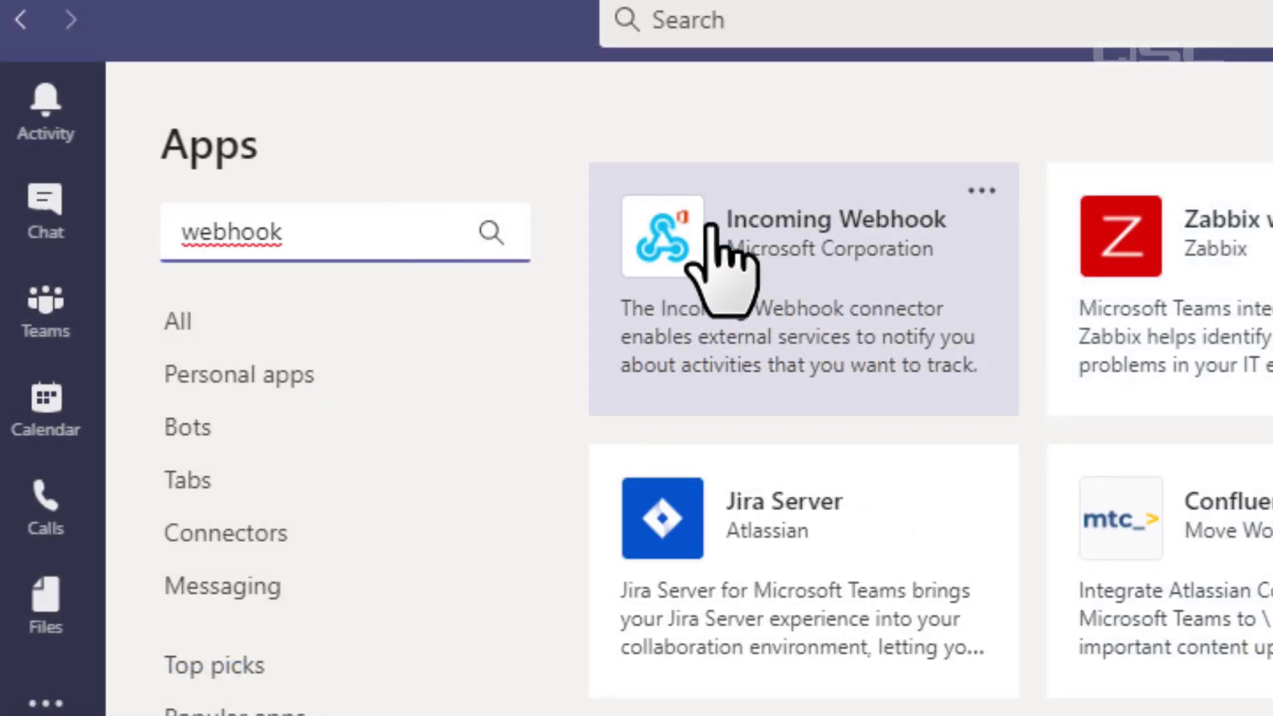
{"action": "left_click", "coordinate": [832, 248]}
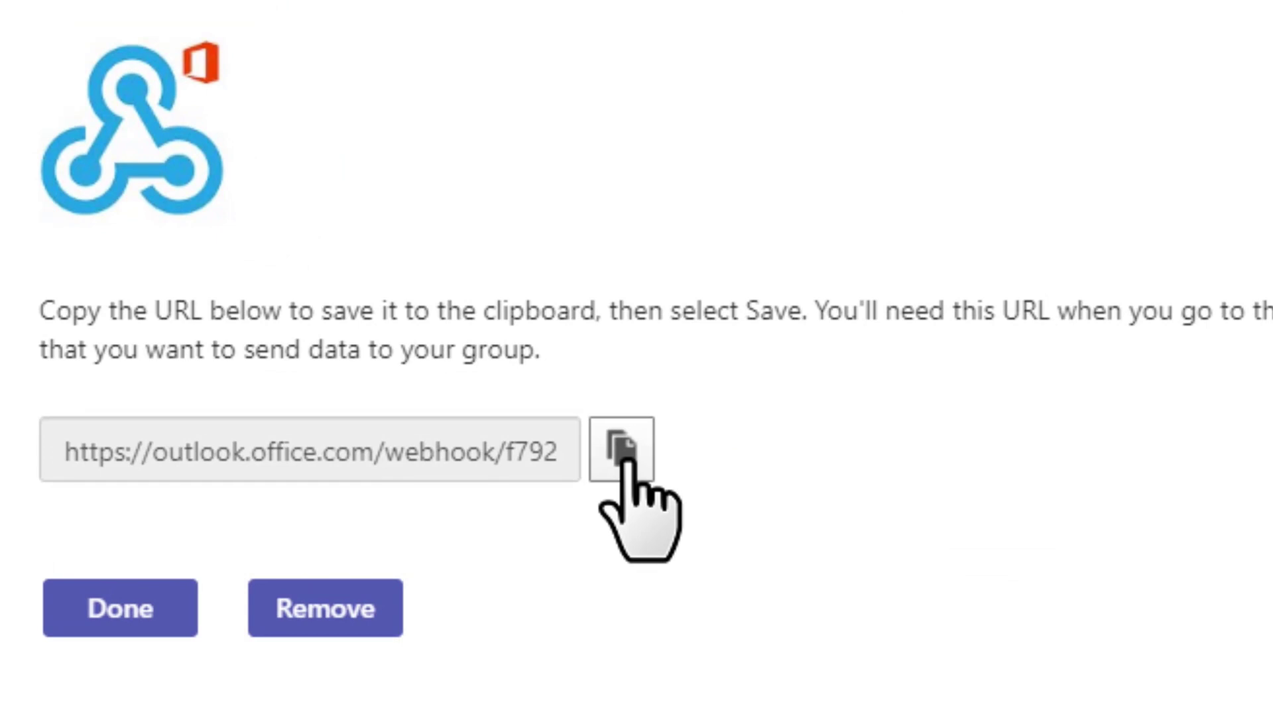
{"action": "left_click", "coordinate": [624, 450]}
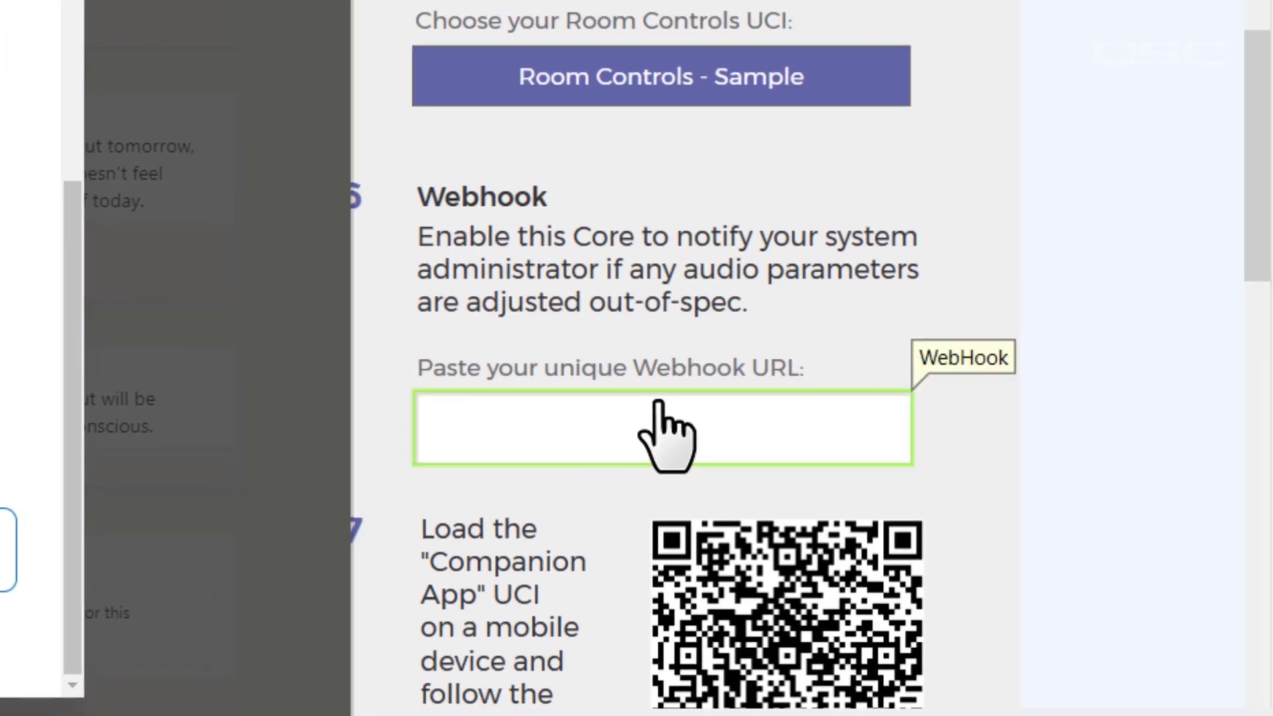
{"action": "left_click", "coordinate": [791, 429]}
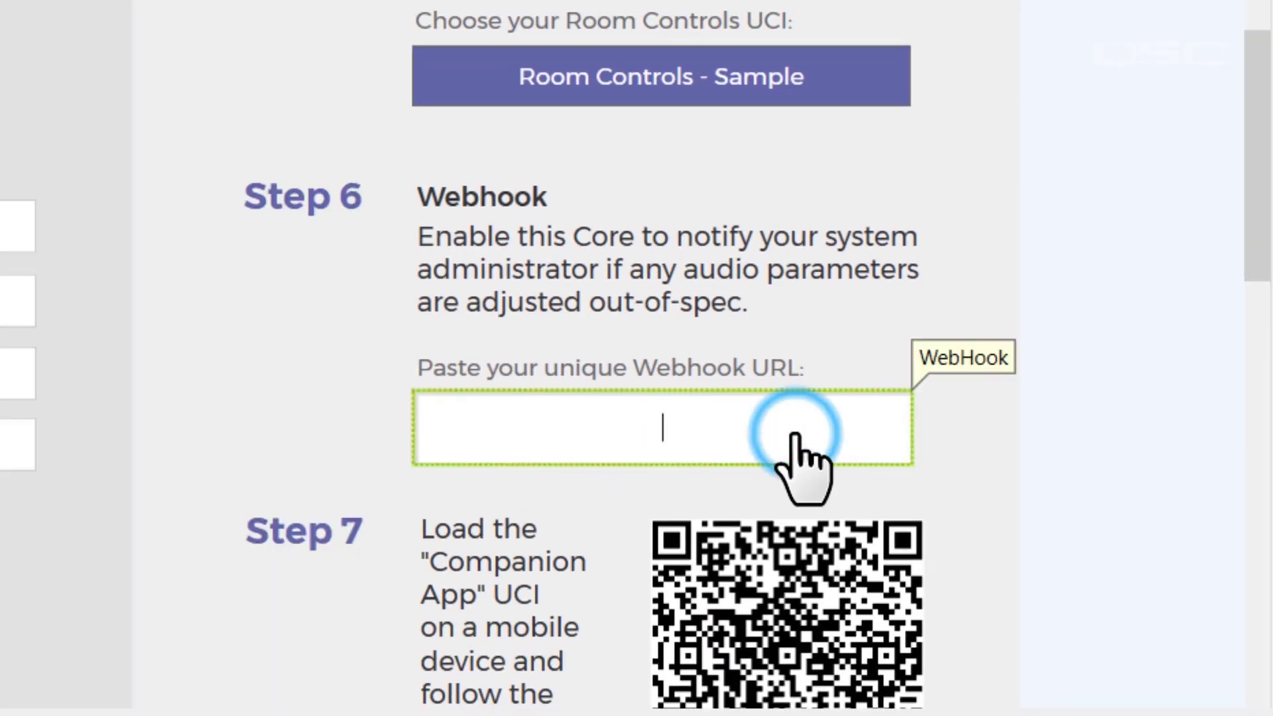
{"action": "right_click", "coordinate": [800, 434]}
{"action": "left_click", "coordinate": [870, 514]}
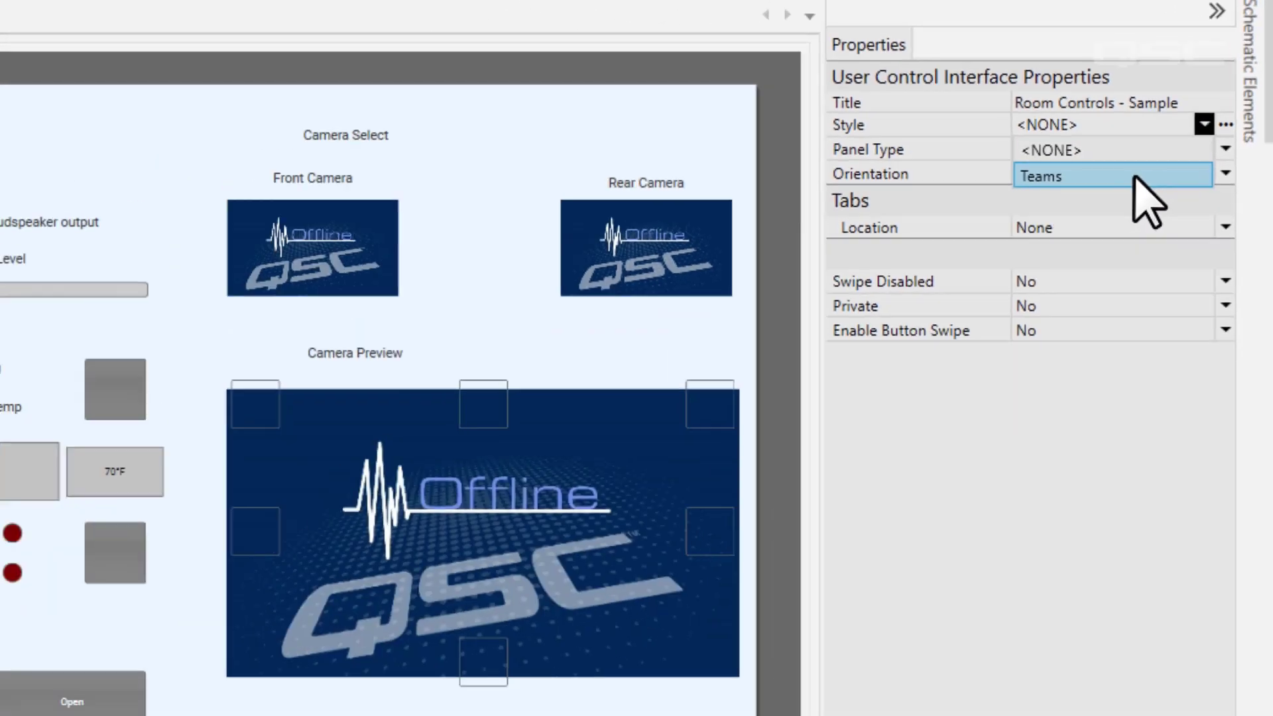
Set the UCI Style to Teams and check the Camera Preview and 70°F display
{"action": "left_click", "coordinate": [1169, 129]}
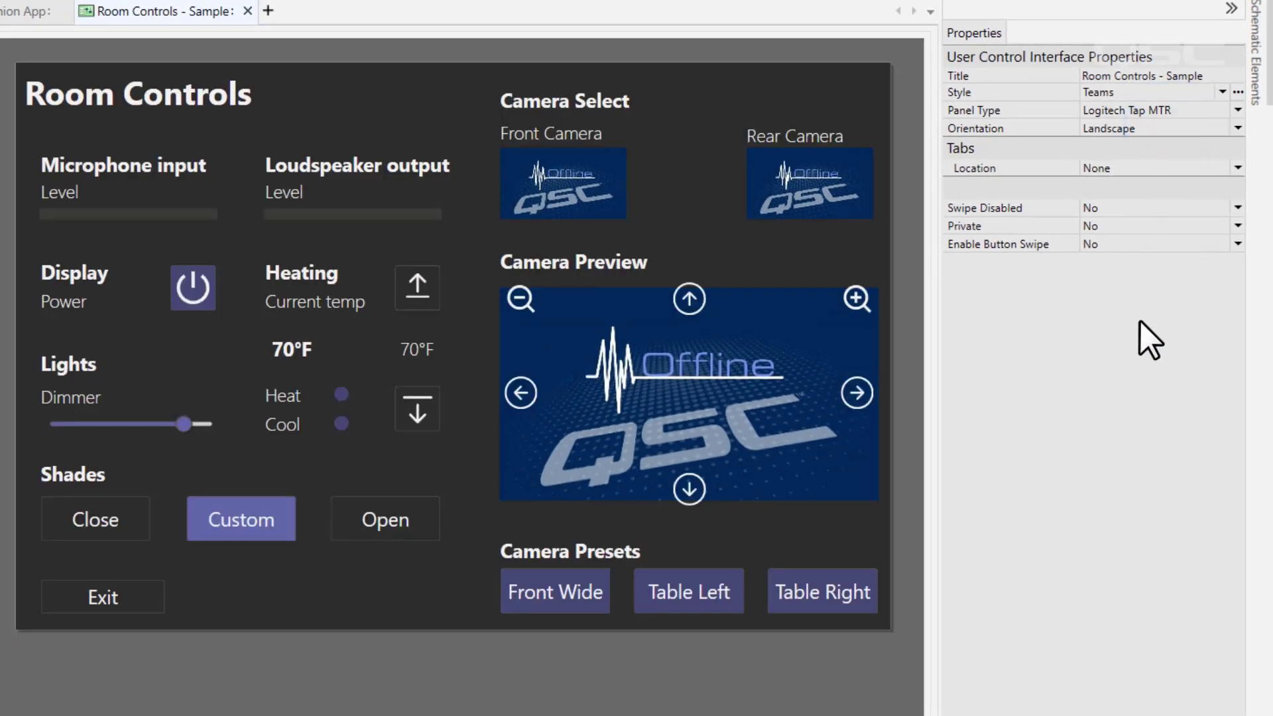
{"action": "left_click", "coordinate": [683, 369]}
{"action": "left_click", "coordinate": [346, 368]}
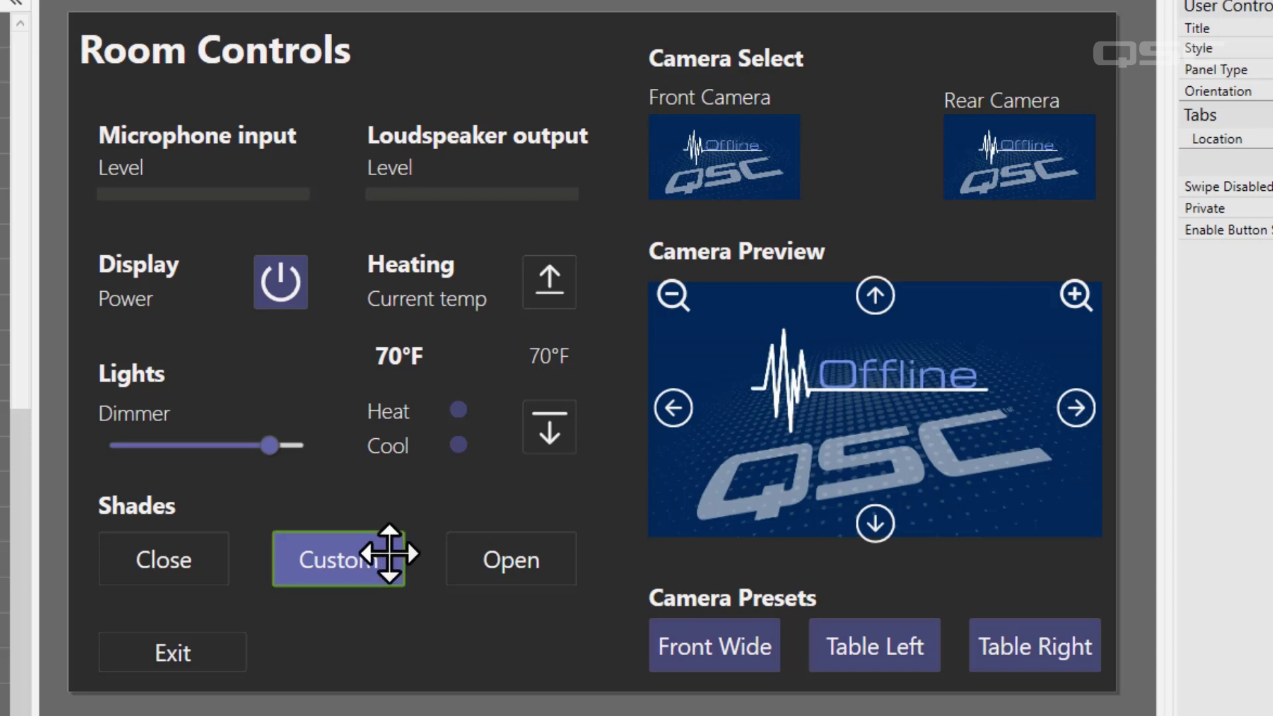
Open the CSS class list for the Custom shades button, which already has buttonsecondary
{"action": "left_click", "coordinate": [388, 553]}
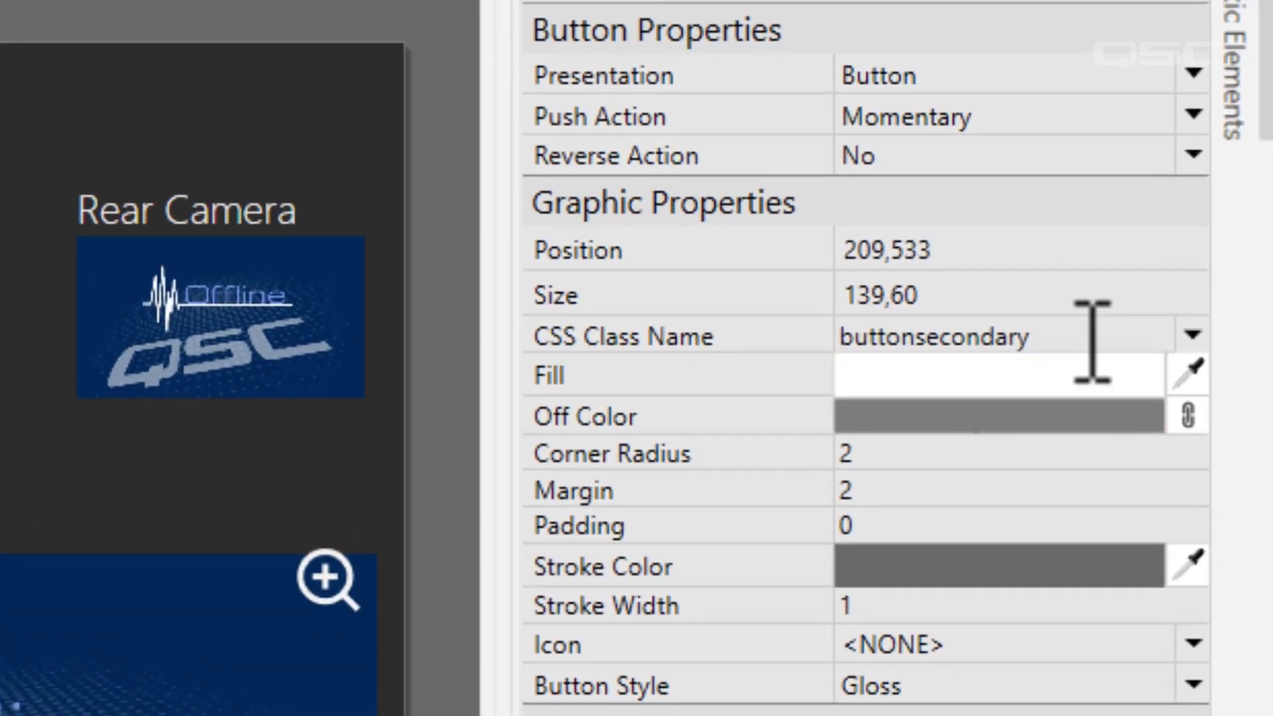
{"action": "double_click", "coordinate": [1091, 340]}
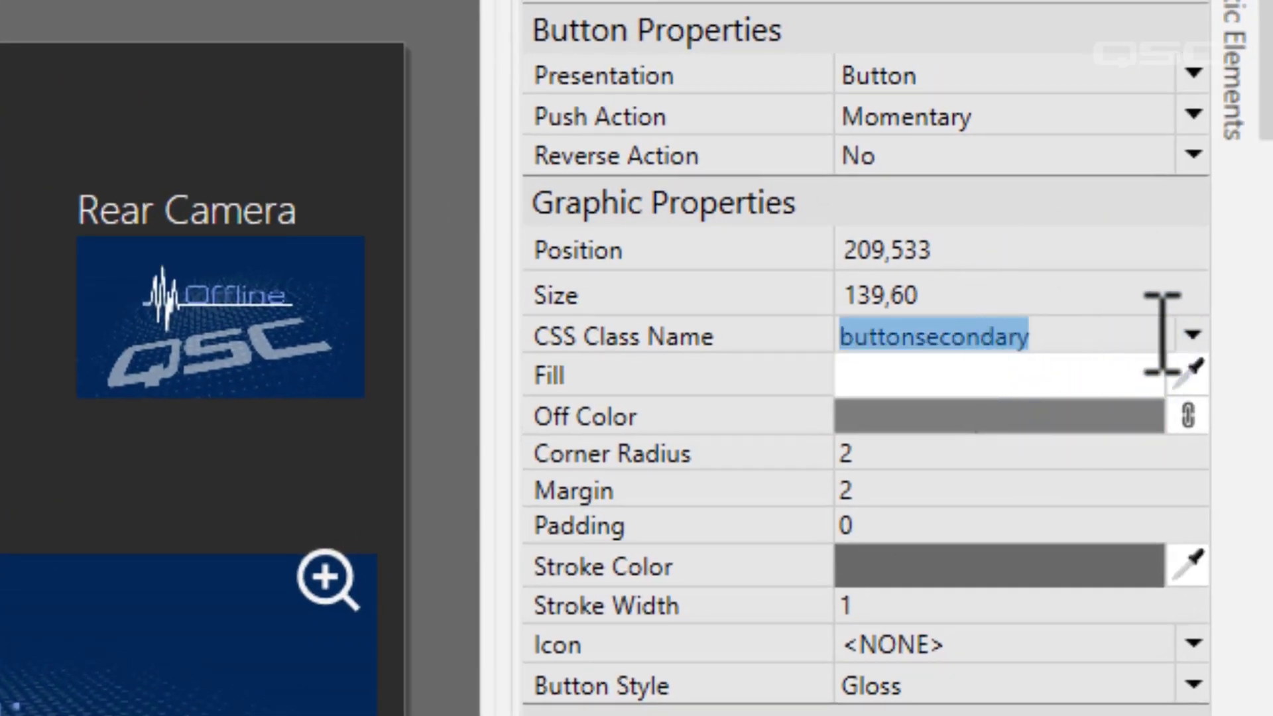
{"action": "left_click", "coordinate": [1189, 336]}
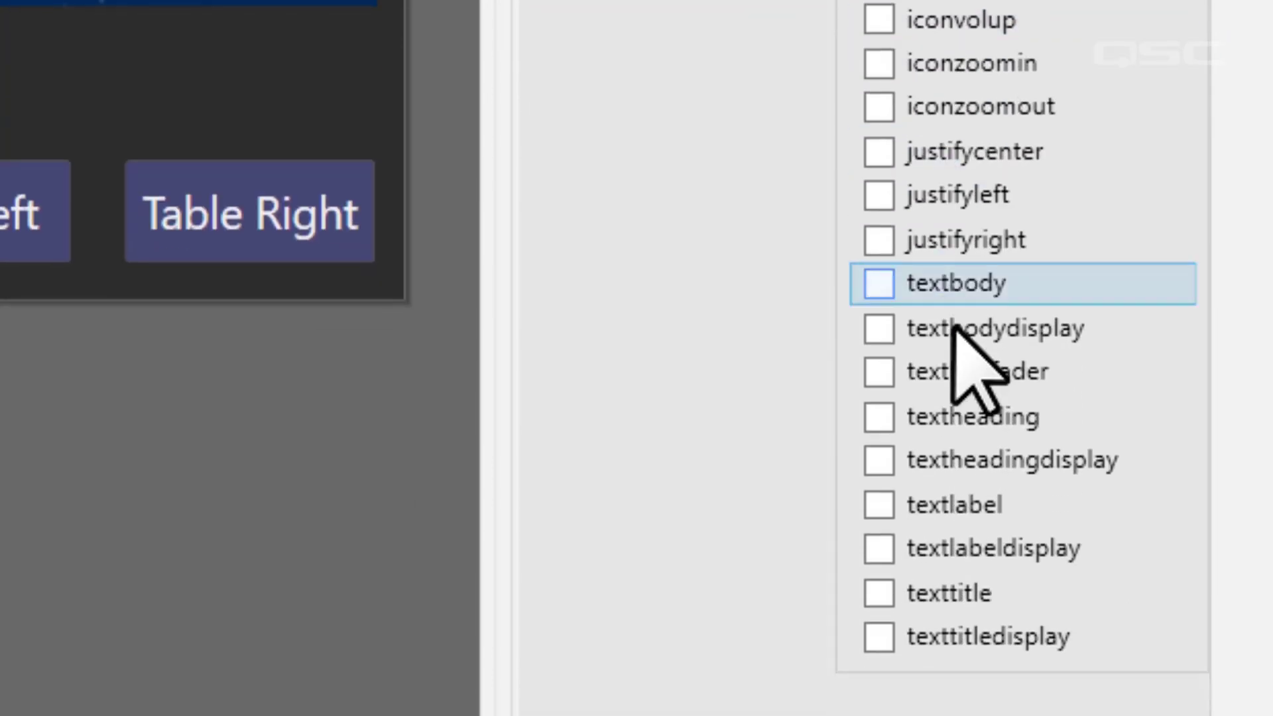